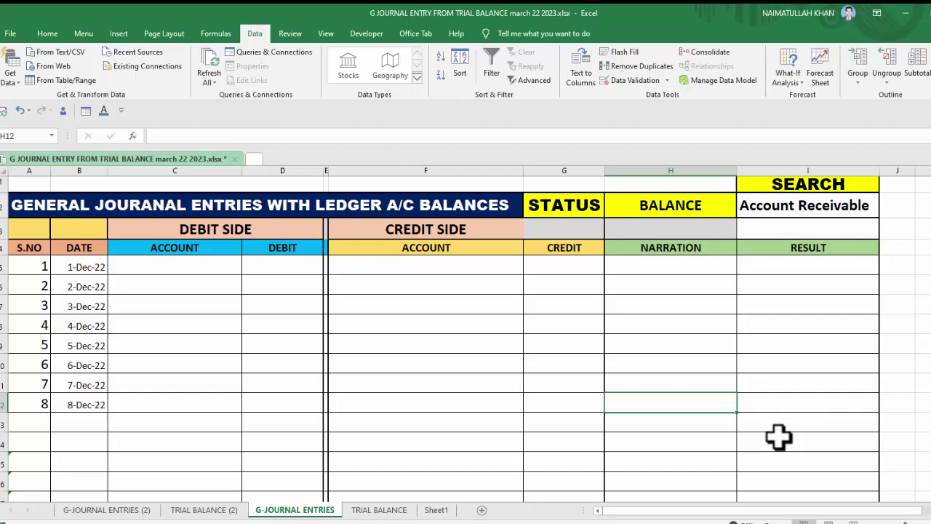
# Review the TRIAL BALANCE account names and types, then return to G-JOURNAL ENTRIES
pyautogui.hotkey('ctrl', 'pagedown')
pyautogui.hotkey('ctrl', 'pageup')
pyautogui.hotkey('ctrl', 'pagedown')
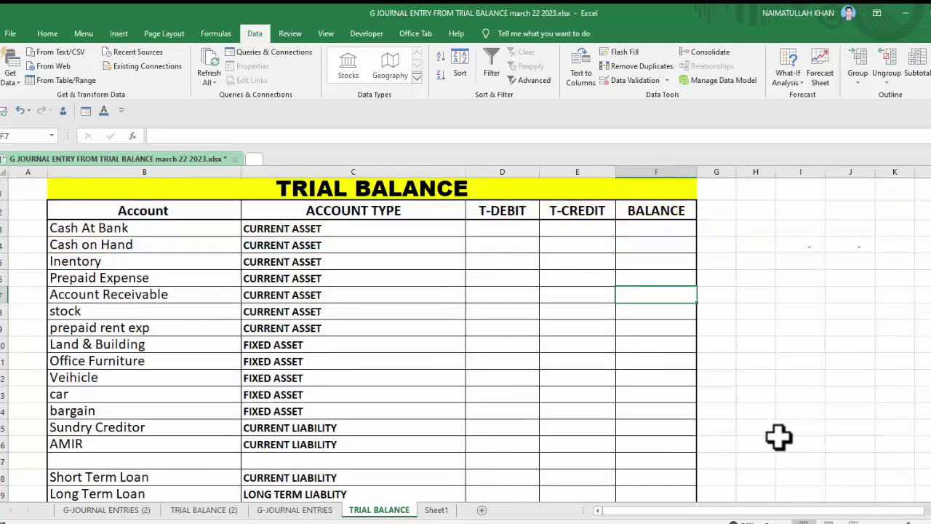
pyautogui.press('Left')
pyautogui.press('Left')
pyautogui.press('Left')
pyautogui.press('Up')
pyautogui.press('Up')
pyautogui.press('Up')
pyautogui.hotkey('shift', 'Down')
pyautogui.hotkey('shift', 'Down')
pyautogui.hotkey('shift', 'Down')
pyautogui.hotkey('shift', 'Down')
pyautogui.hotkey('shift', 'Down')
pyautogui.hotkey('shift', 'Down')
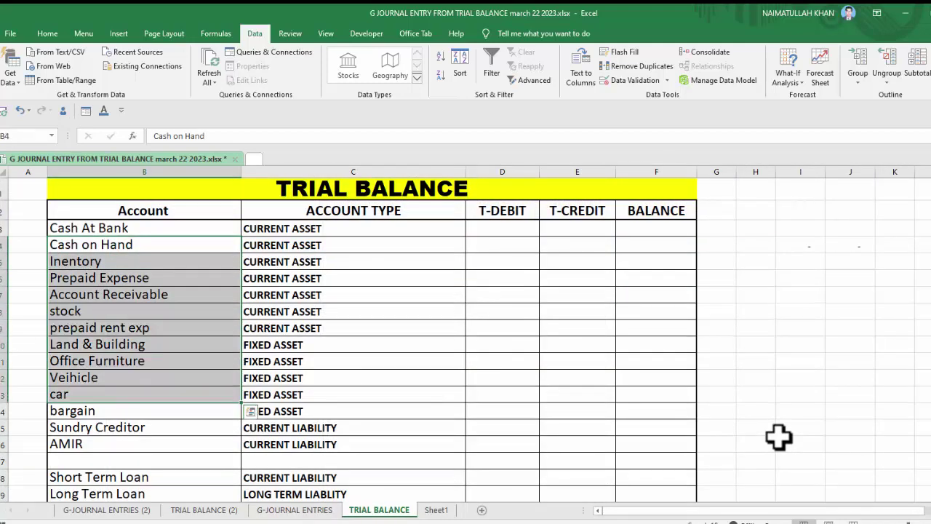
pyautogui.press('Right')
pyautogui.press('Up')
pyautogui.hotkey('shift', 'Down')
pyautogui.hotkey('shift', 'Down')
pyautogui.hotkey('shift', 'Down')
pyautogui.hotkey('shift', 'Down')
pyautogui.hotkey('shift', 'Down')
pyautogui.hotkey('shift', 'Down')
pyautogui.hotkey('shift', 'Down')
pyautogui.hotkey('shift', 'Down')
pyautogui.hotkey('shift', 'Down')
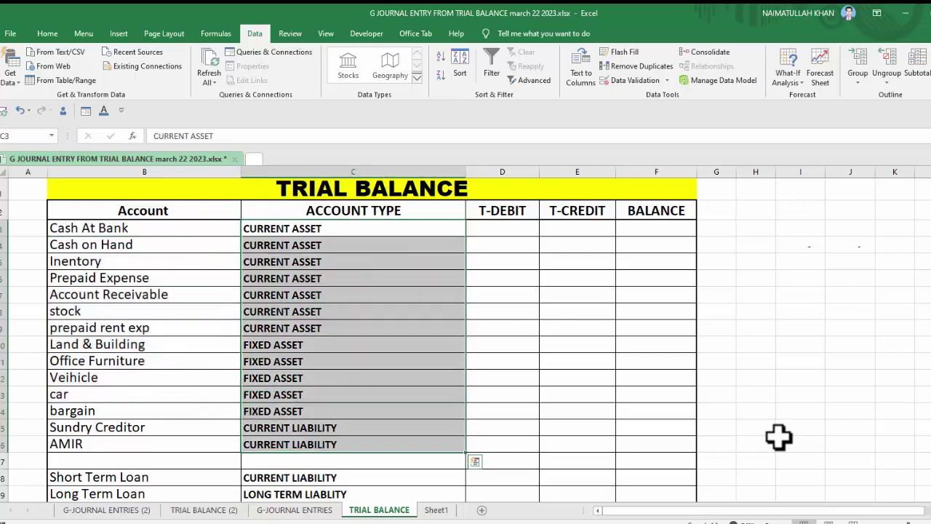
pyautogui.hotkey('ctrl', 'pageup')
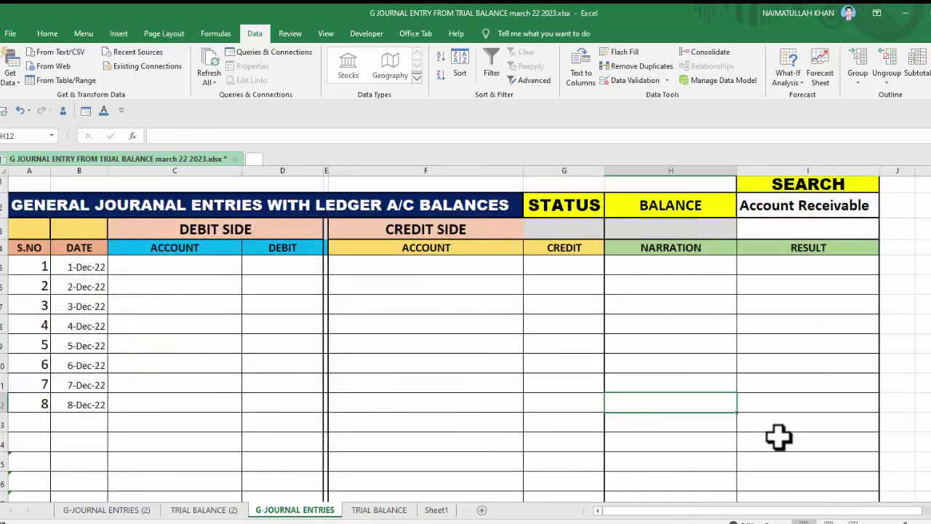
# Inspect the journal's account and amount cells, the Account Receivable search cell and RESULT cells I5:I10
pyautogui.press('Left')
pyautogui.press('Left')
pyautogui.press('Up')
pyautogui.press('Up')
pyautogui.press('Up')
pyautogui.press('Up')
pyautogui.press('Up')
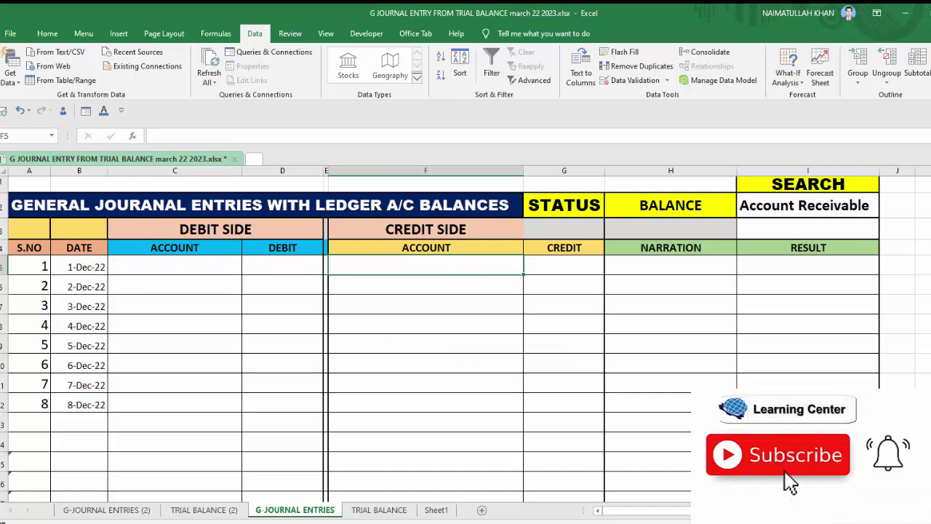
pyautogui.press('Left')
pyautogui.press('Left')
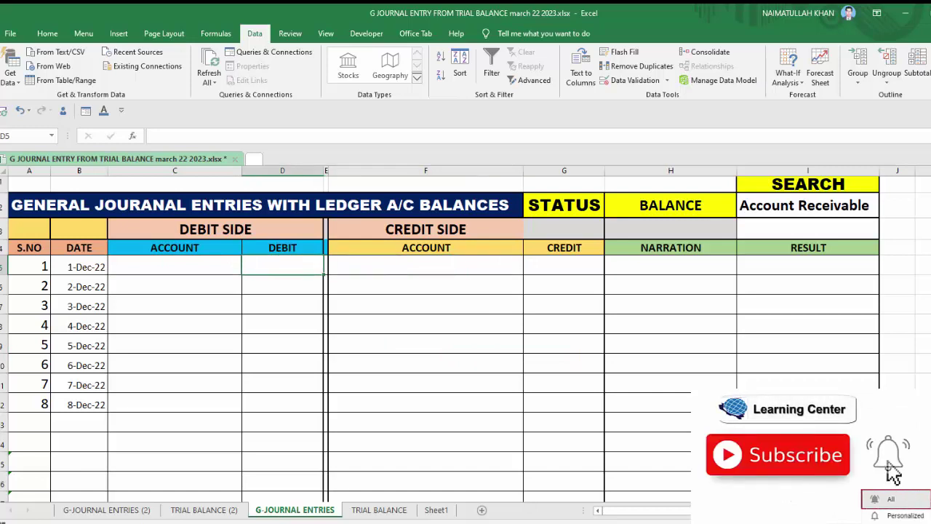
pyautogui.press('Right')
pyautogui.press('Right')
pyautogui.press('Right')
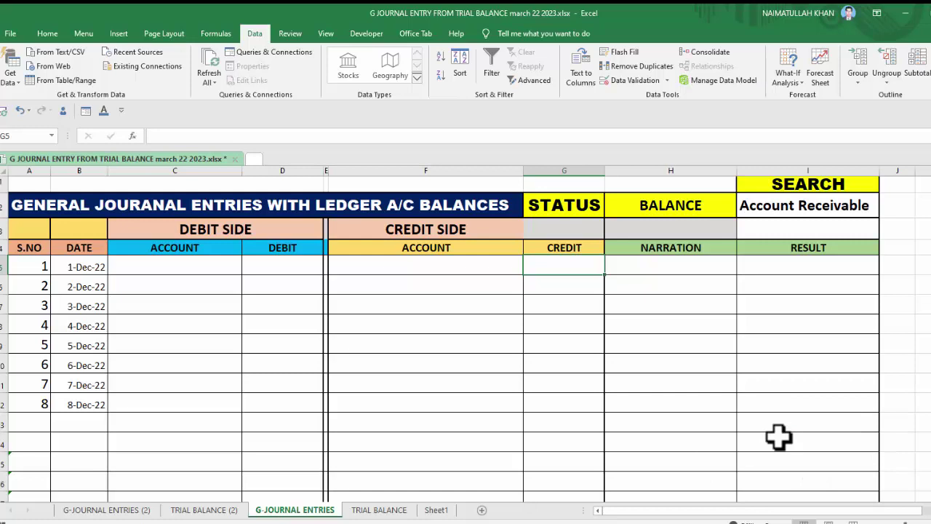
pyautogui.press('Right')
pyautogui.press('Up')
pyautogui.press('Right')
pyautogui.press('Up')
pyautogui.press('Up')
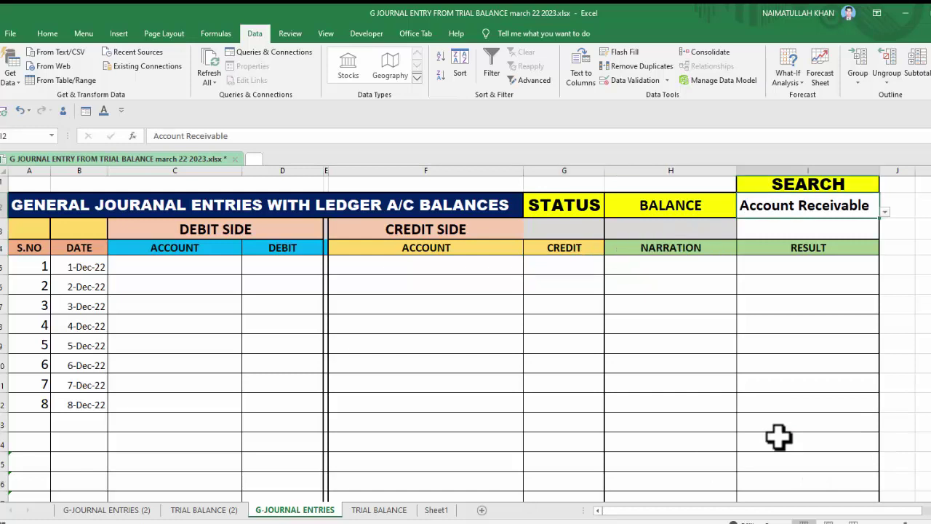
pyautogui.press('Down')
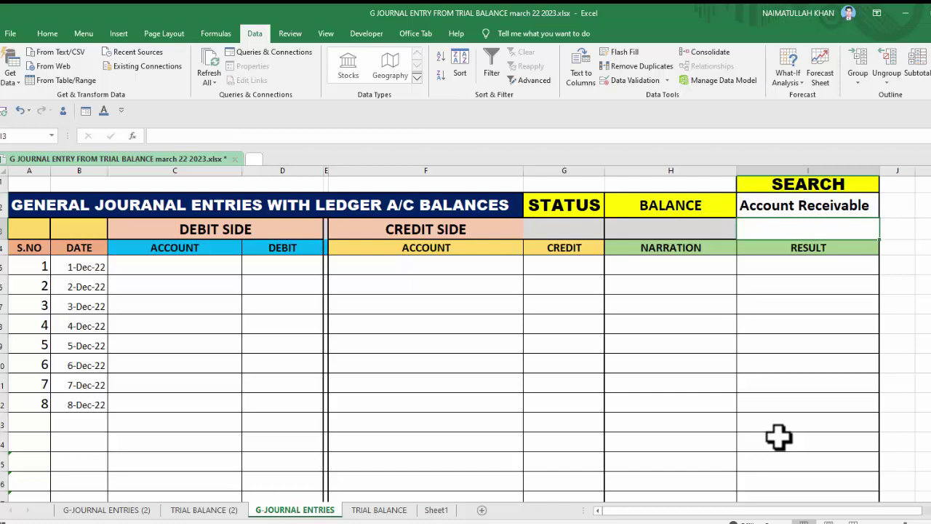
pyautogui.press('Down')
pyautogui.press('Down')
pyautogui.hotkey('shift', 'Down')
pyautogui.hotkey('shift', 'Down')
pyautogui.hotkey('shift', 'Down')
pyautogui.hotkey('shift', 'Down')
pyautogui.hotkey('shift', 'Down')
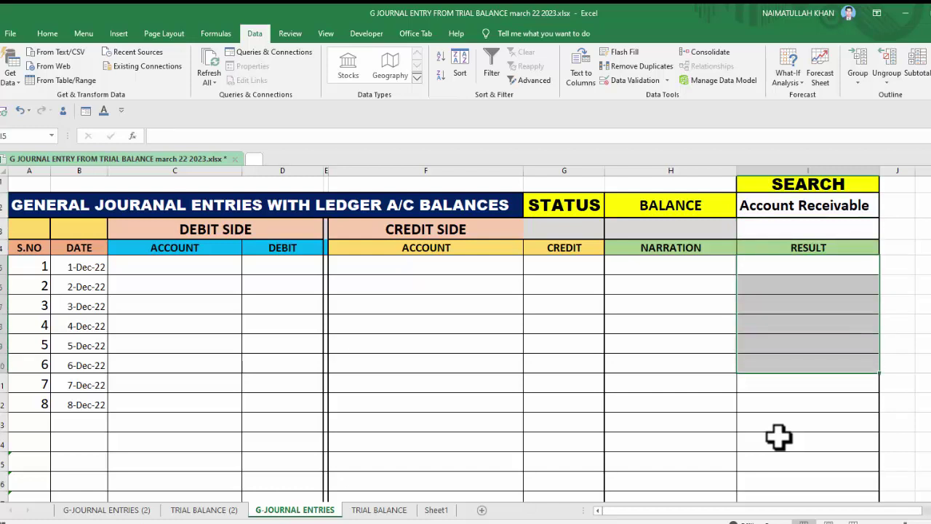
pyautogui.press('Down')
pyautogui.press('Down')
pyautogui.press('Down')
pyautogui.press('Down')
pyautogui.press('Down')
pyautogui.press('Down')
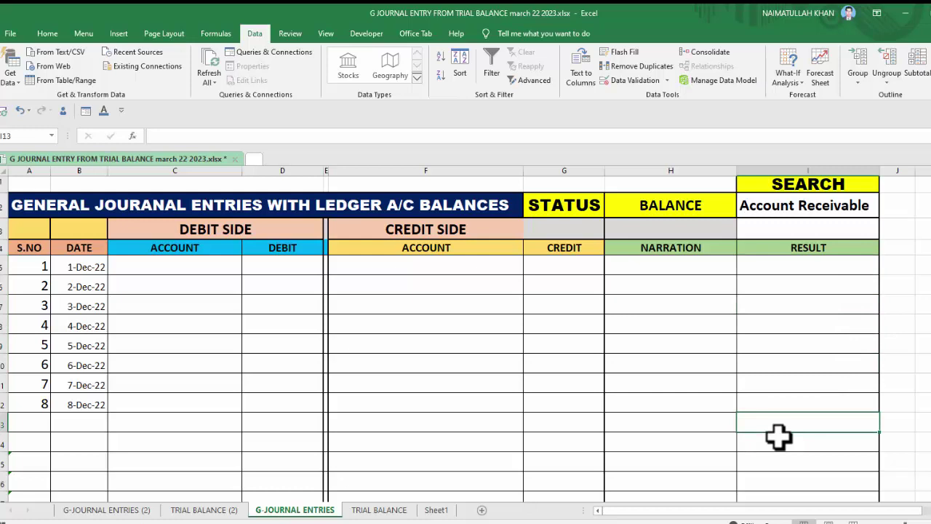
# Restrict the debit Account cells from C5 downward to a List data validation
pyautogui.moveTo(174, 267)
pyautogui.mouseDown()
pyautogui.moveTo(174, 495)
pyautogui.moveTo(174, 465)
pyautogui.mouseUp()
pyautogui.scroll(2, 778, 436)
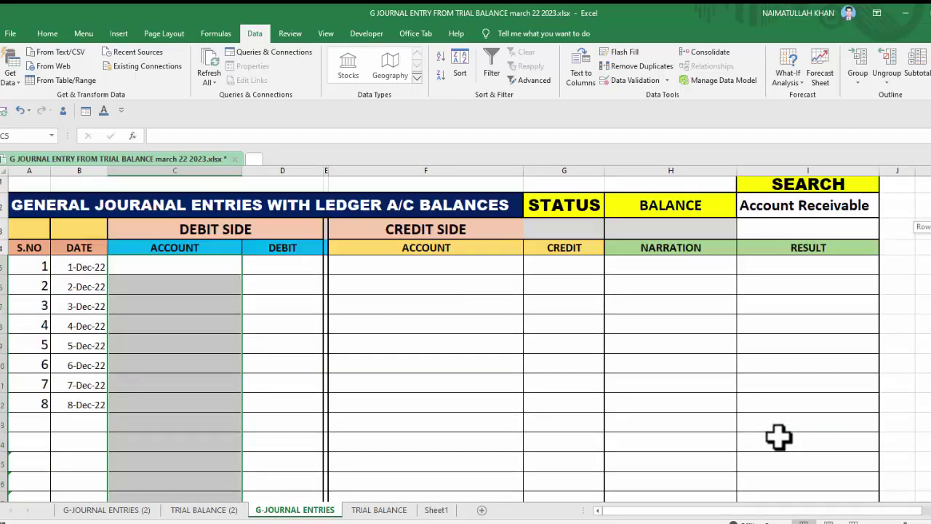
pyautogui.hotkey('alt', 'a')
pyautogui.press('v')
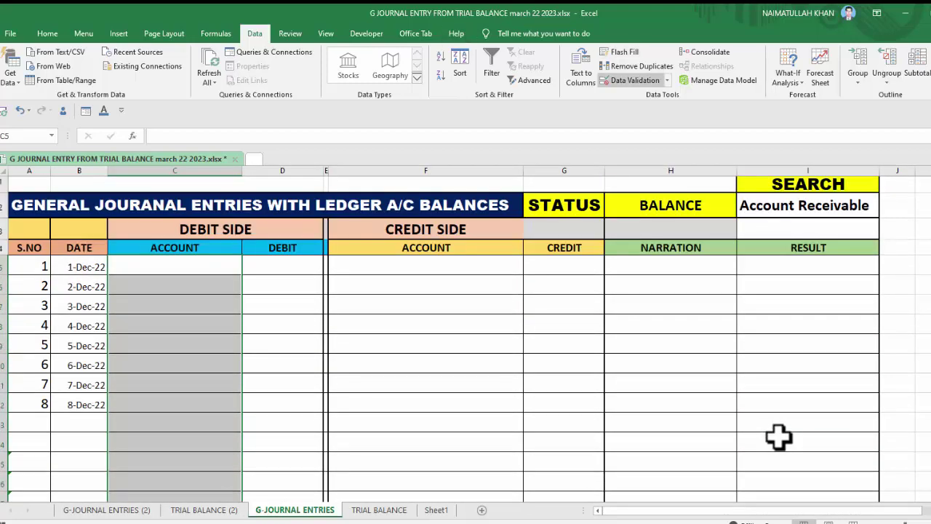
pyautogui.press('v')
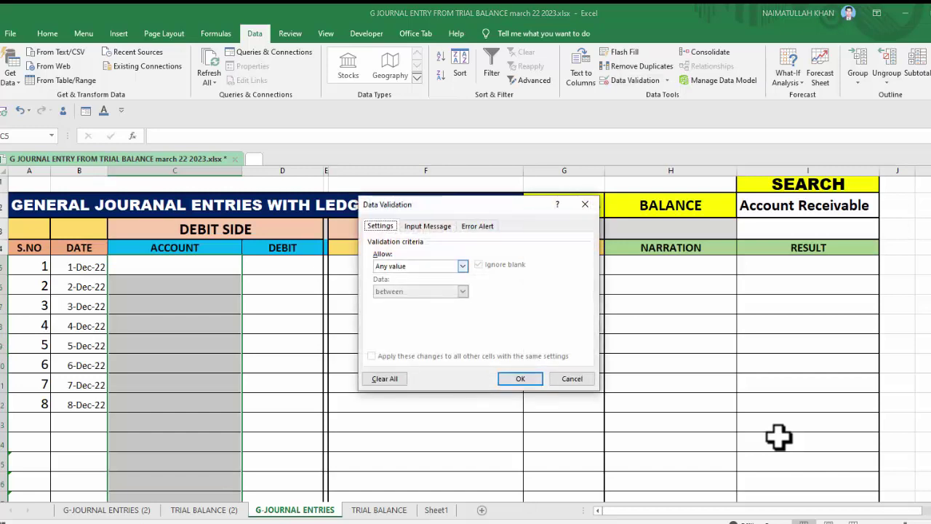
pyautogui.hotkey('alt', 'a')
pyautogui.hotkey('alt', 'Down')
pyautogui.press('Down')
pyautogui.press('Down')
pyautogui.press('Down')
pyautogui.press('Return')
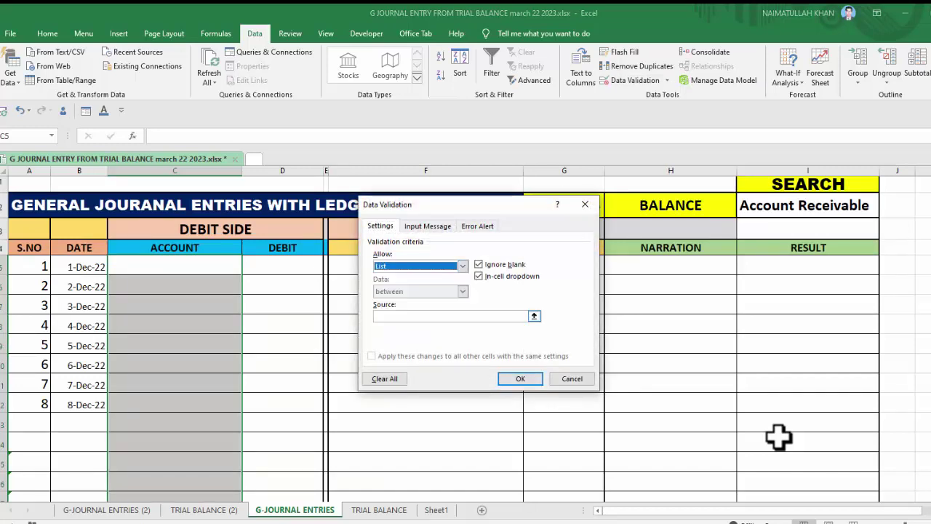
# Source the list from 'TRIAL BALANCE'!$B$3:$B$37, apply it, and check the C5 dropdown
pyautogui.hotkey('alt', 's')
pyautogui.hotkey('ctrl', 'pagedown')
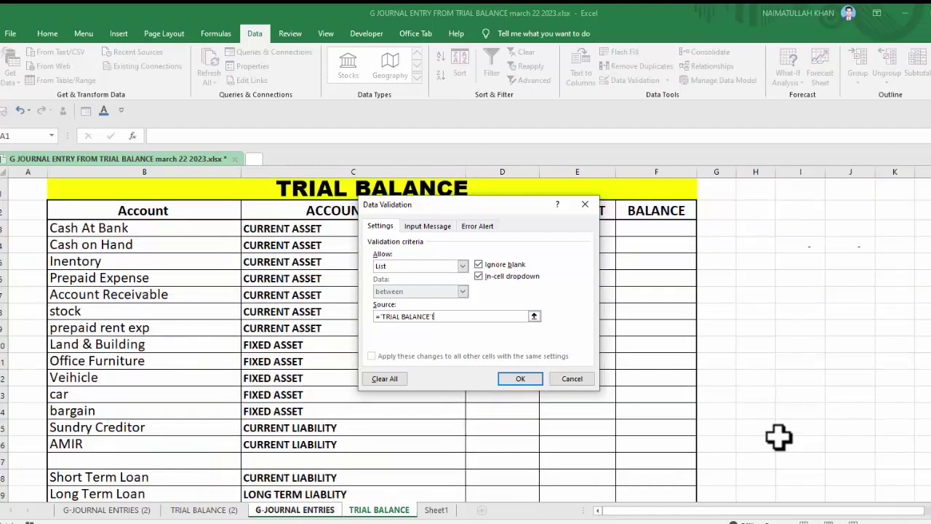
pyautogui.hotkey('shift', 'Down')
pyautogui.hotkey('shift', 'Down')
pyautogui.hotkey('shift', 'Down')
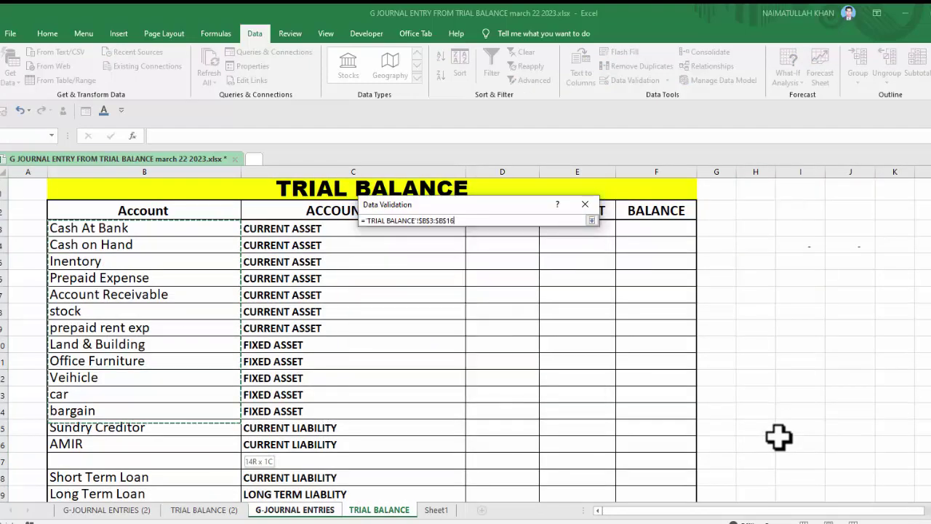
pyautogui.hotkey('shift', 'Down')
pyautogui.hotkey('shift', 'Down')
pyautogui.hotkey('shift', 'Down')
pyautogui.hotkey('shift', 'Down')
pyautogui.hotkey('shift', 'Down')
pyautogui.hotkey('shift', 'Down')
pyautogui.hotkey('shift', 'Down')
pyautogui.hotkey('shift', 'Down')
pyautogui.hotkey('shift', 'Down')
pyautogui.hotkey('shift', 'Down')
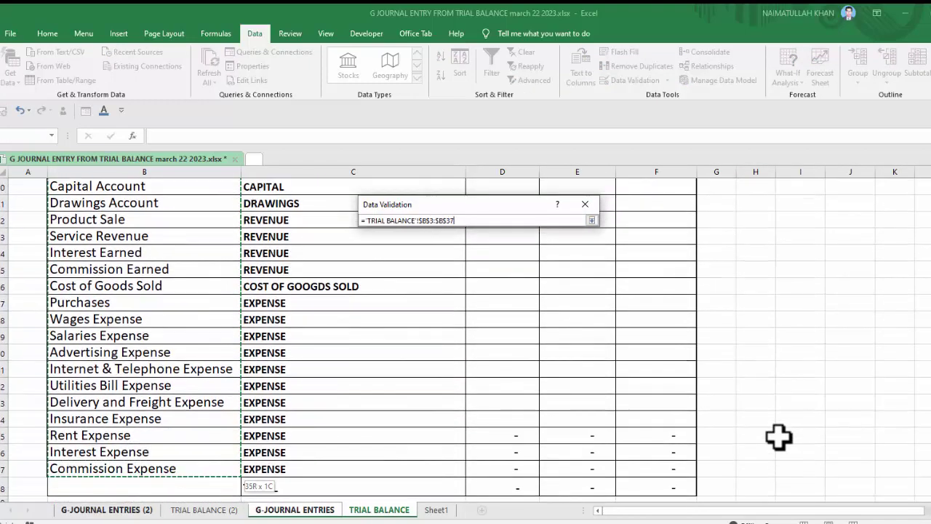
pyautogui.press('Return')
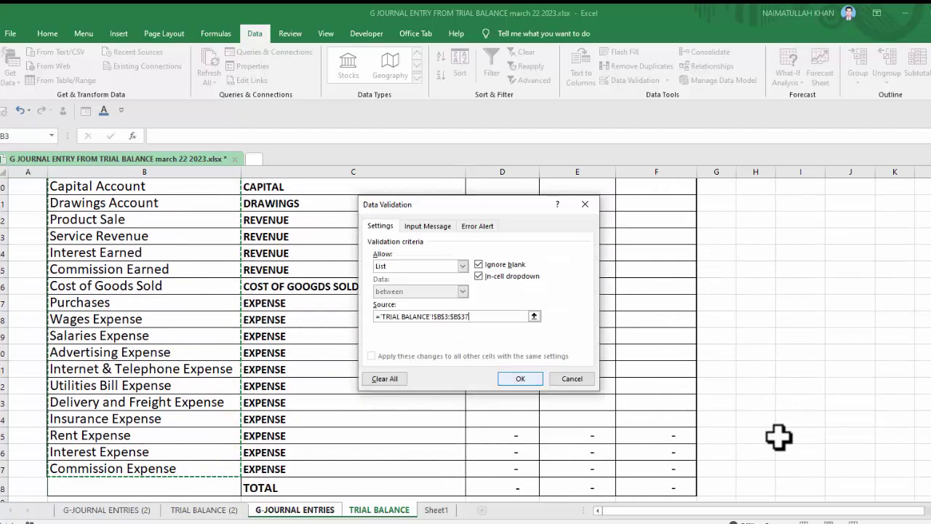
pyautogui.press('Return')
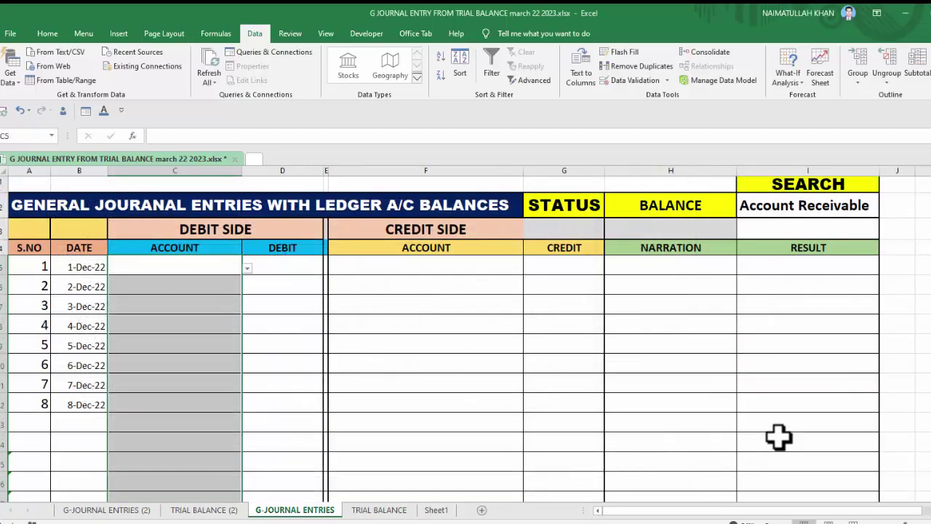
pyautogui.hotkey('alt', 'Down')
pyautogui.press('Escape')
# Restrict the credit Account cells from F5 downward to a List data validation
pyautogui.moveTo(426, 267); pyautogui.dragTo(523, 494)
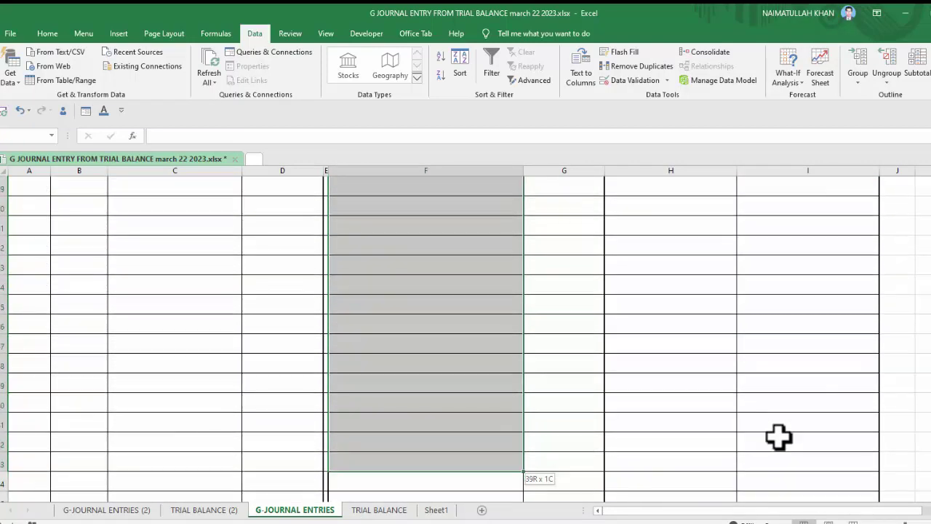
pyautogui.moveTo(523, 495); pyautogui.dragTo(524, 495)
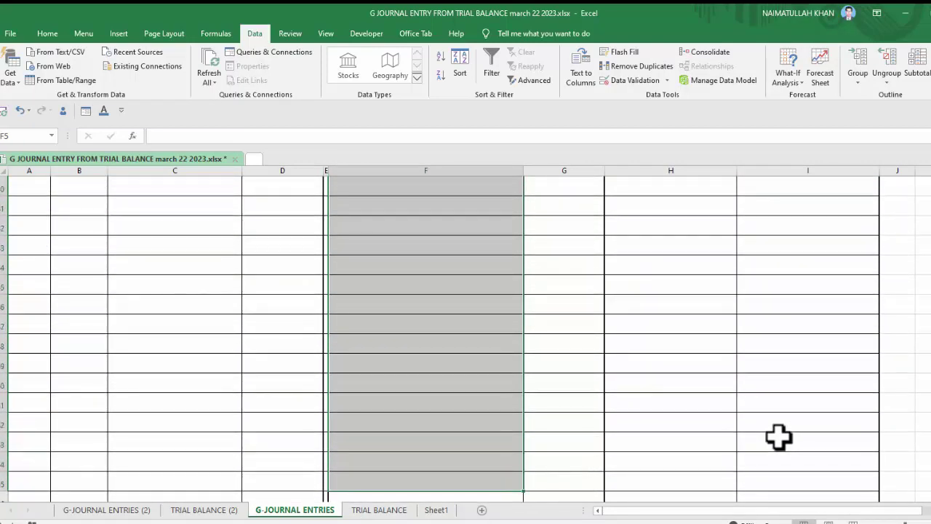
pyautogui.hotkey('alt', 'a')
pyautogui.press('v')
pyautogui.press('v')
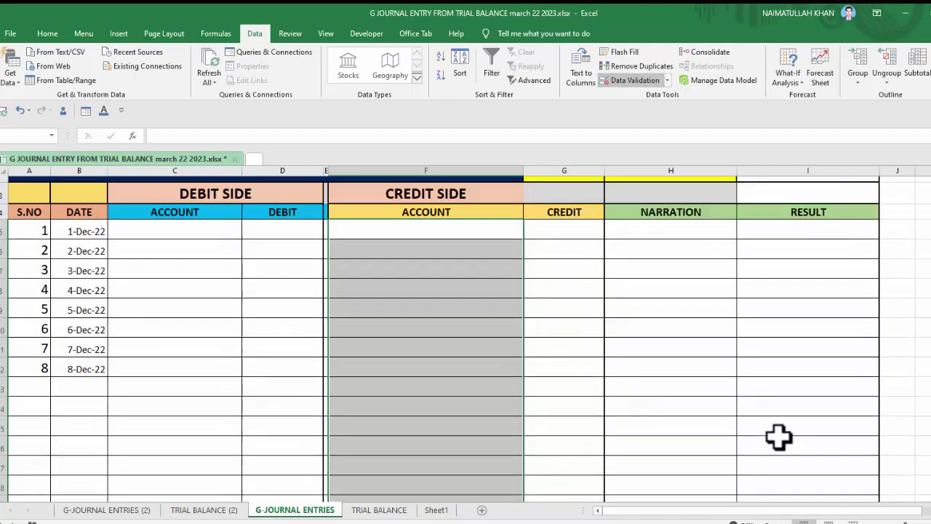
pyautogui.press('Return')
pyautogui.scroll(-3, 778, 437)
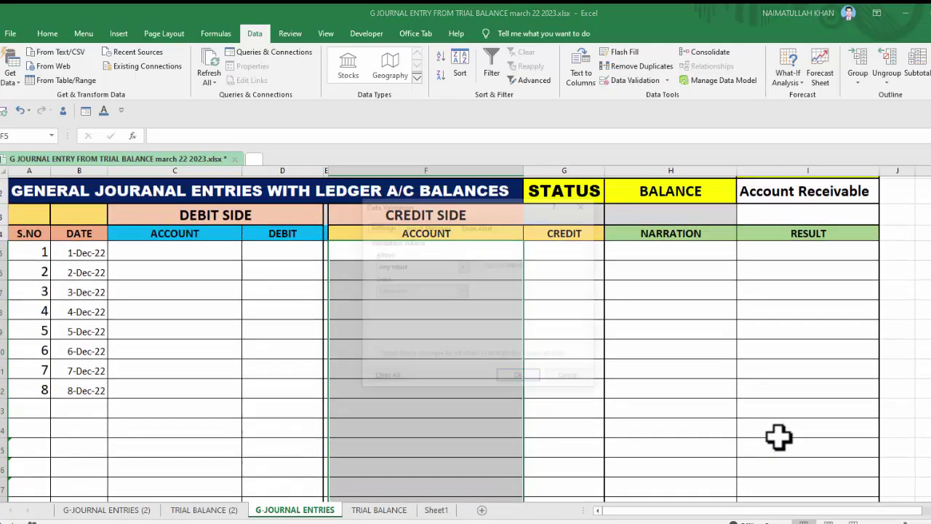
pyautogui.press('Tab')
pyautogui.hotkey('alt', 'Down')
pyautogui.press('Down')
pyautogui.press('Down')
pyautogui.press('Down')
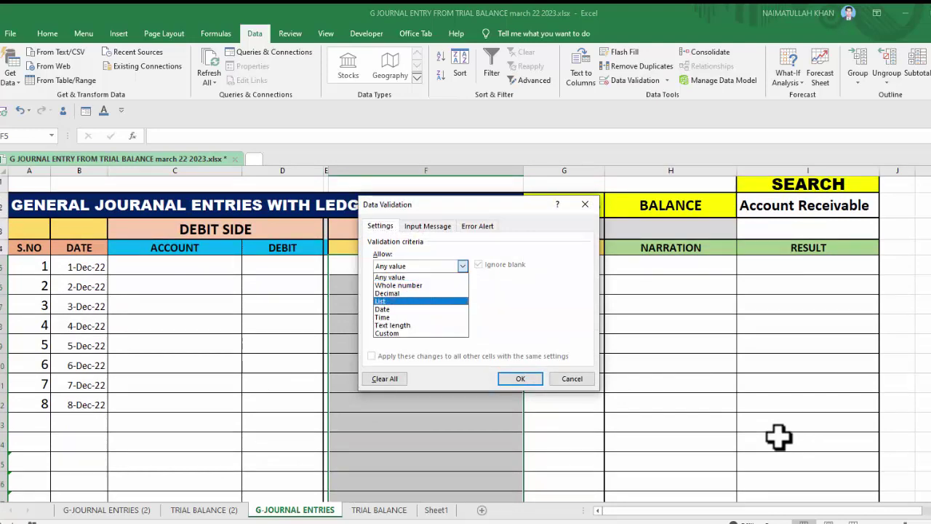
pyautogui.press('Return')
# Source the credit list from 'TRIAL BALANCE'!$B$3:$B$37, confirm, and check the C5 dropdown
pyautogui.press('Tab')
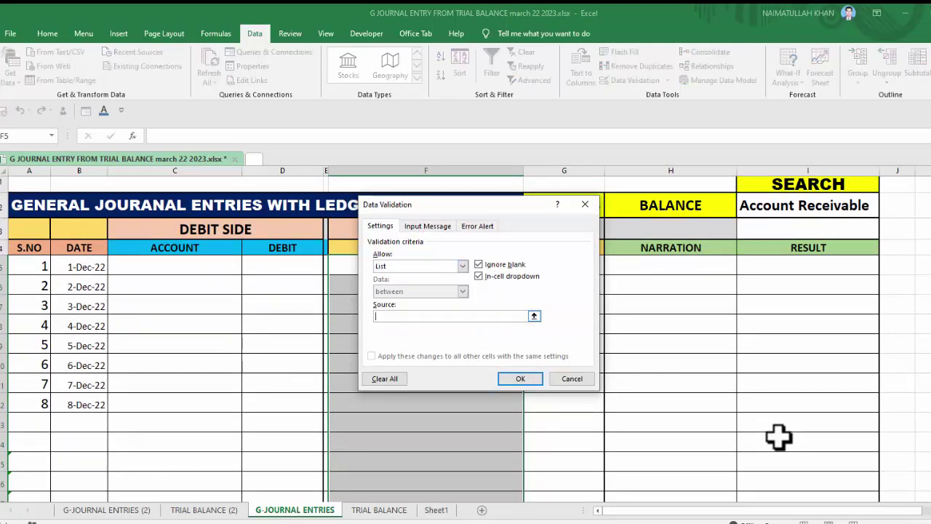
pyautogui.hotkey('ctrl', 'pagedown')
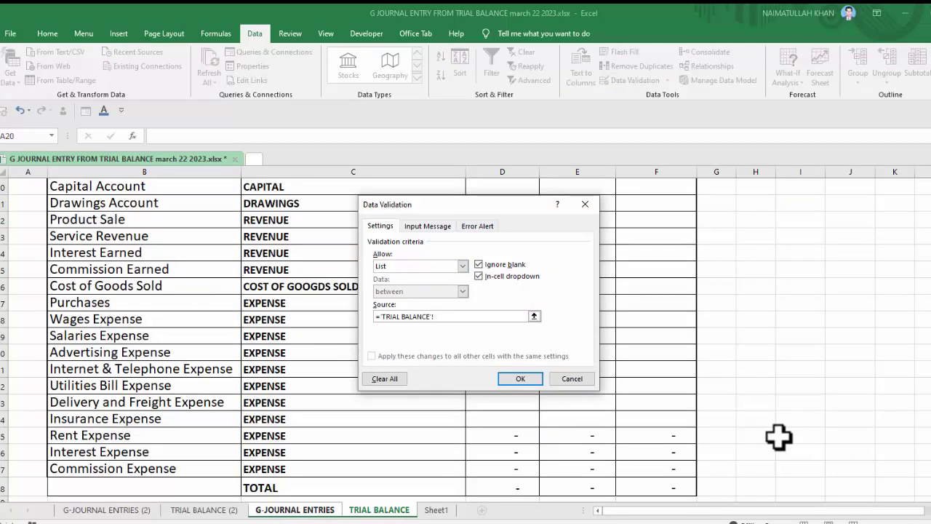
pyautogui.scroll(7, 778, 436)
pyautogui.scroll(3, 778, 437)
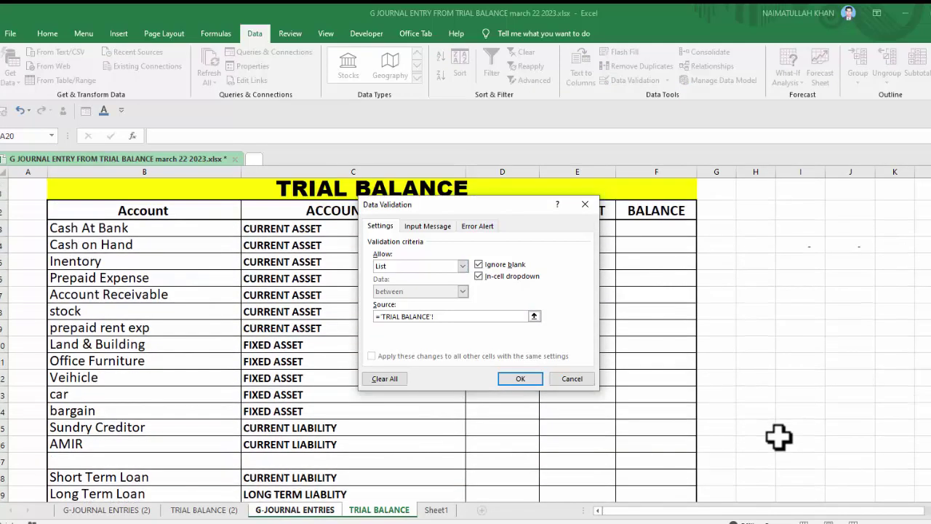
pyautogui.press('Down')
pyautogui.hotkey('ctrl', 'shift', 'Down')
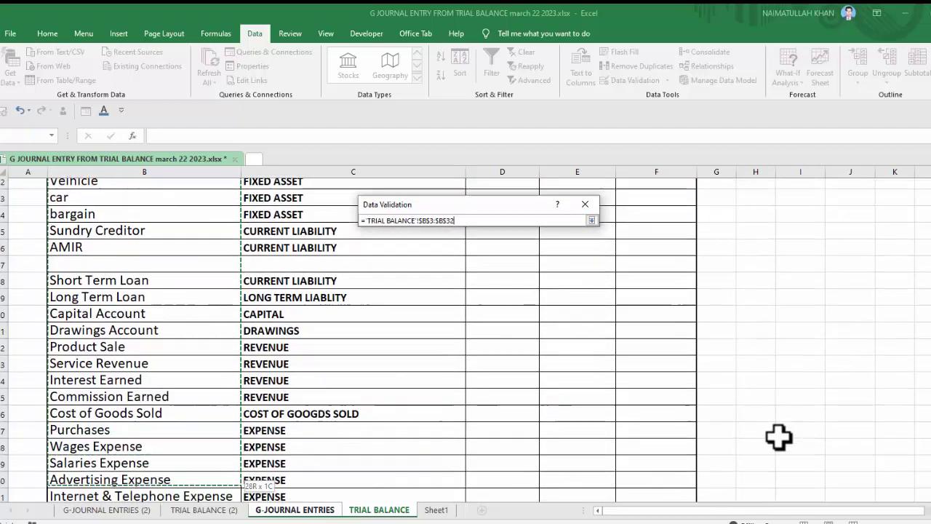
pyautogui.hotkey('ctrl', 'shift', 'Down')
pyautogui.hotkey('ctrl', 'shift', 'Down')
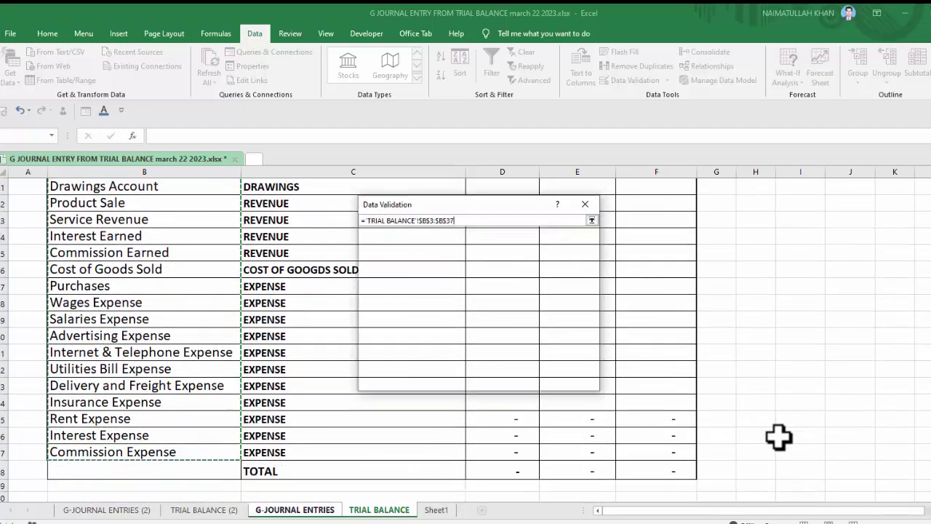
pyautogui.press('Return')
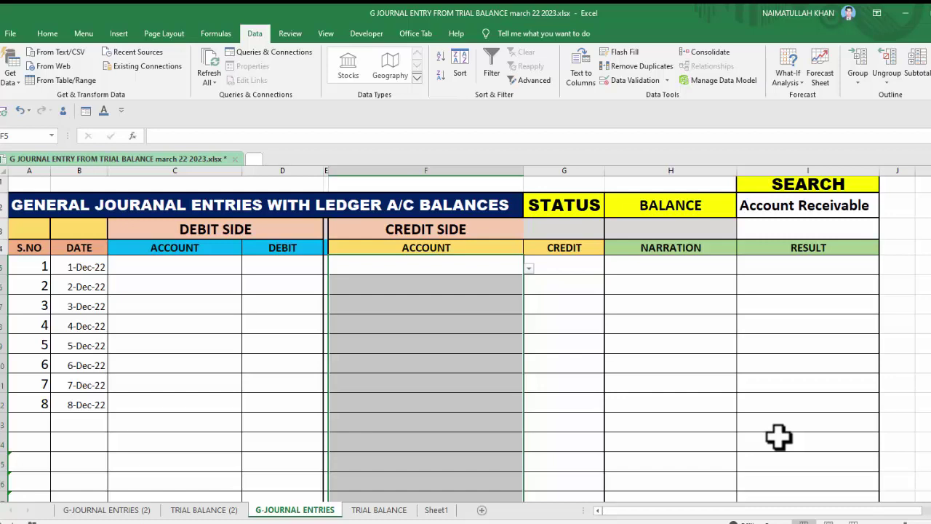
pyautogui.press('Left')
pyautogui.press('Left')
pyautogui.press('Left')
pyautogui.hotkey('alt', 'Down')
# Debit Cash At Bank 300000 in C5 and D5 of the journal
pyautogui.press('Escape')
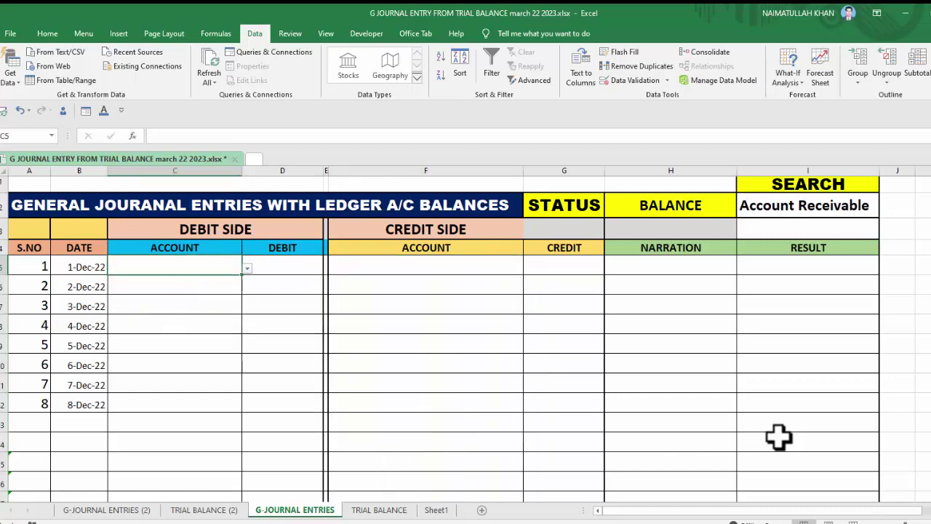
pyautogui.hotkey('alt', 'Down')
pyautogui.press('Down')
pyautogui.press('Down')
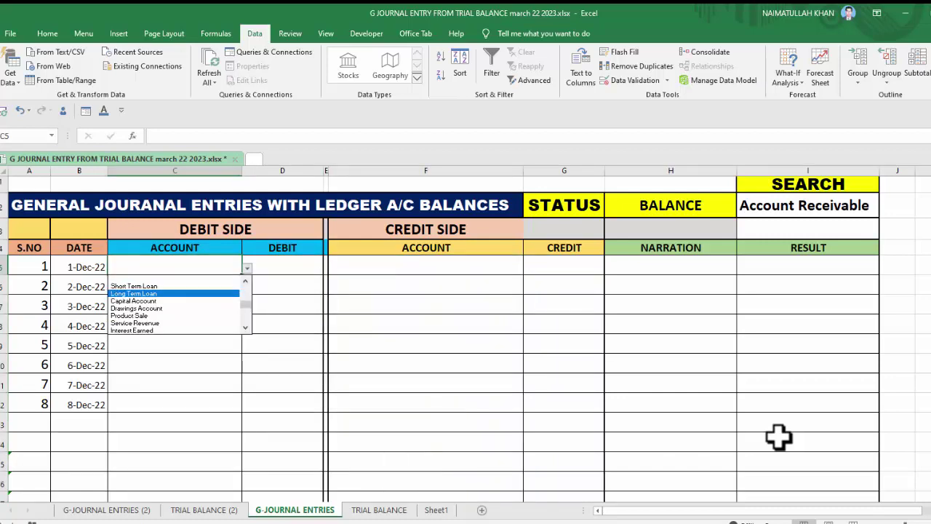
pyautogui.press('Escape')
pyautogui.hotkey('alt', 'Down')
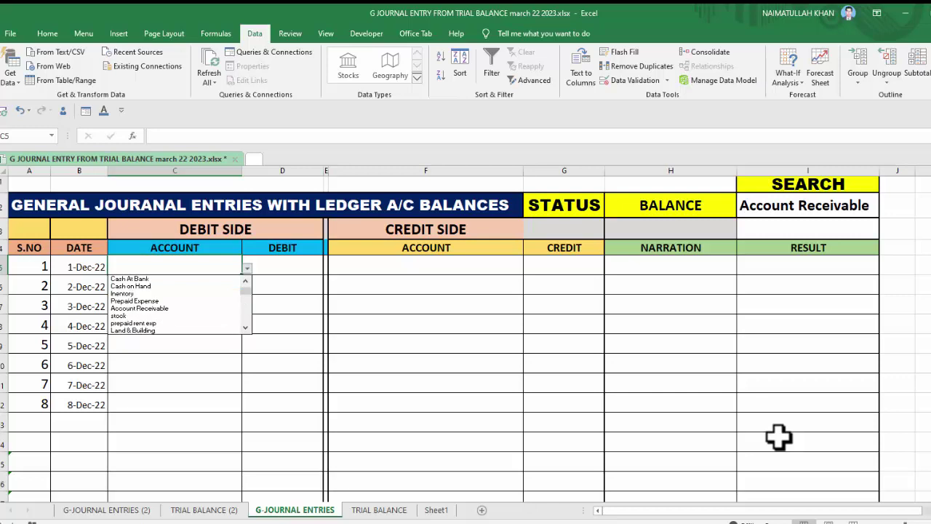
pyautogui.press('Down')
pyautogui.press('Return')
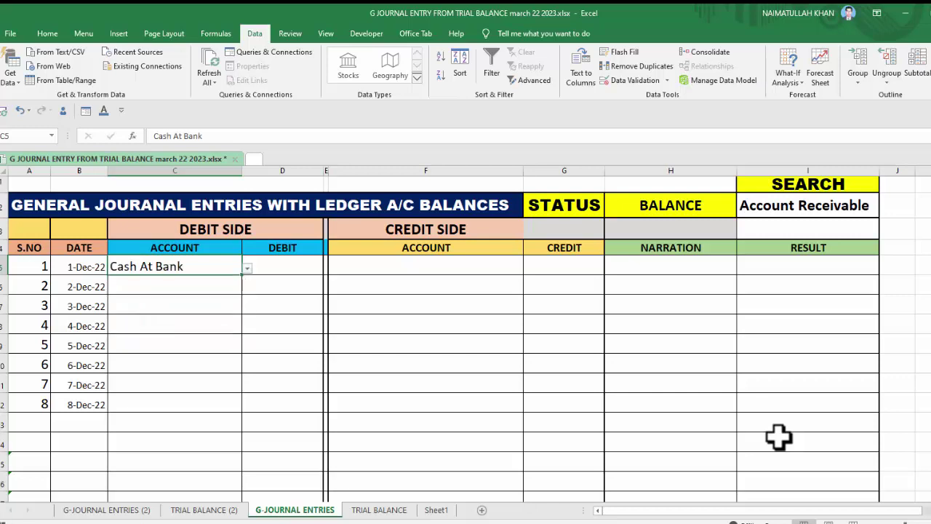
pyautogui.press('Tab')
pyautogui.write('300000')
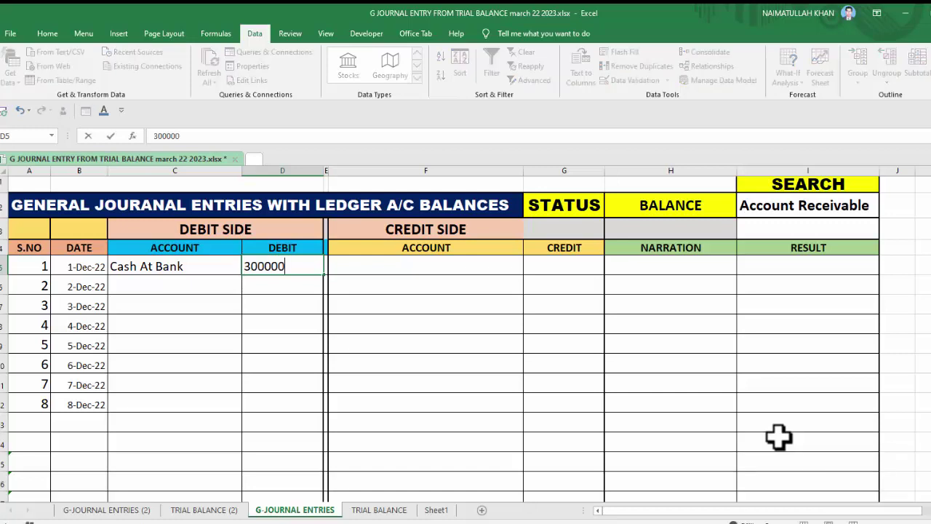
pyautogui.press('Tab')
# Credit Capital Account 300,000 in F5 and G5 of the journal
pyautogui.hotkey('alt', 'Down')
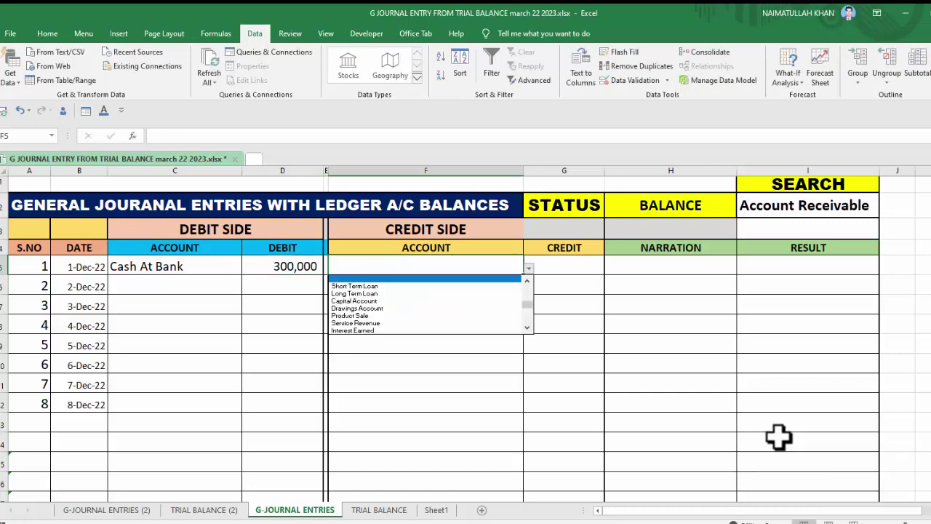
pyautogui.press('Down')
pyautogui.press('Down')
pyautogui.scroll(-2, 778, 437)
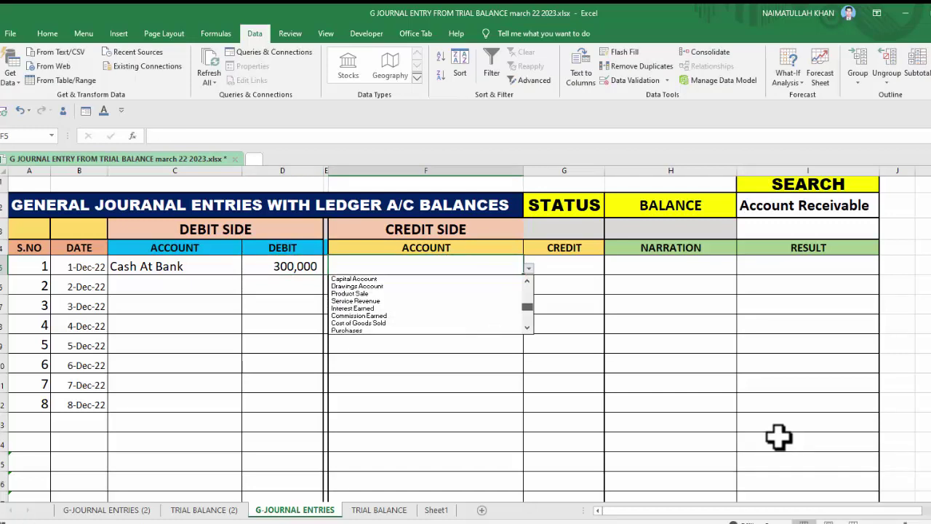
pyautogui.scroll(-1, 778, 436)
pyautogui.scroll(-2, 778, 437)
pyautogui.scroll(-1, 779, 436)
pyautogui.press('Return')
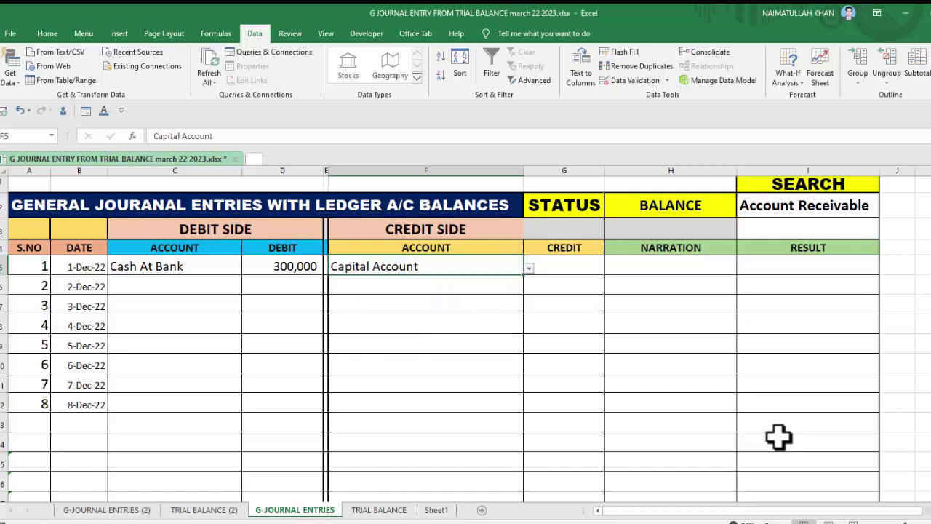
pyautogui.press('Tab')
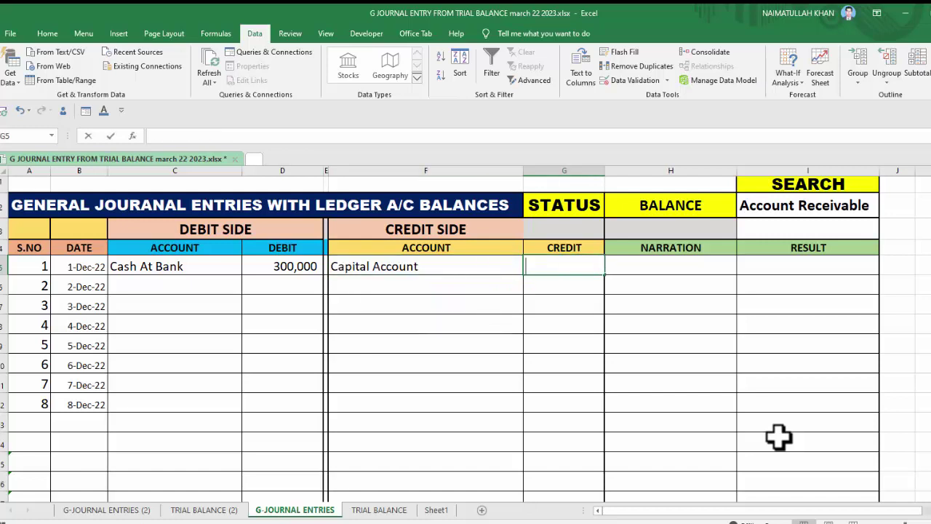
pyautogui.write('300,00')
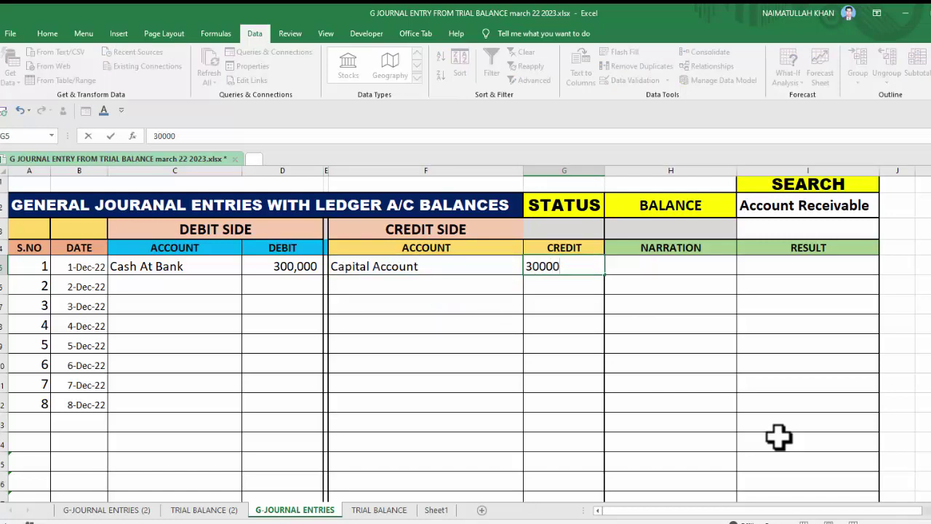
pyautogui.write('0')
pyautogui.press('Tab')
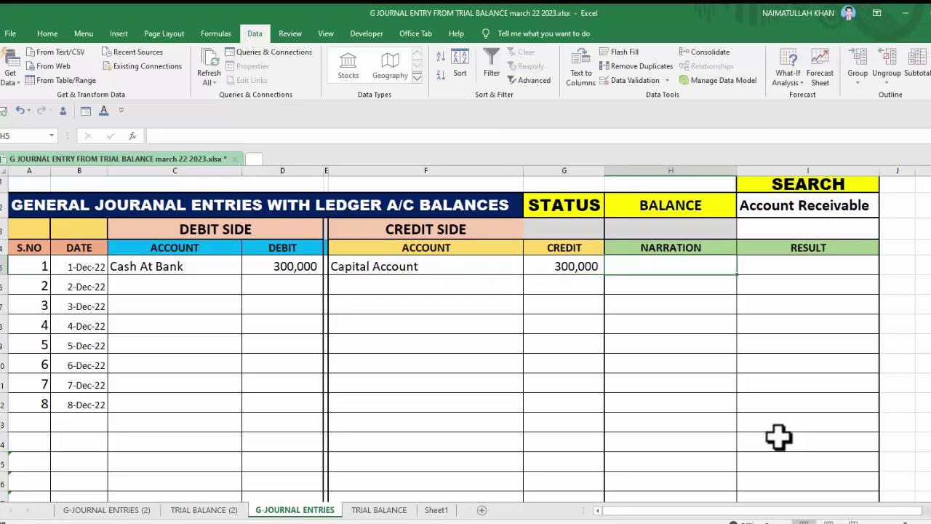
pyautogui.hotkey('ctrl', 'pagedown')
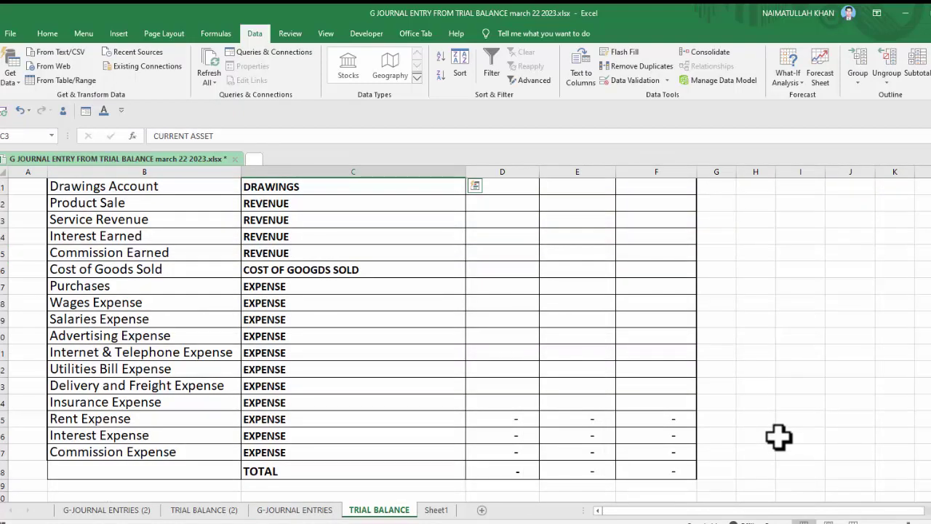
# Start a SUMIF in T-DEBIT cell D3 using journal debit accounts C5:C106 as range
pyautogui.scroll(6, 778, 436)
pyautogui.scroll(1, 778, 437)
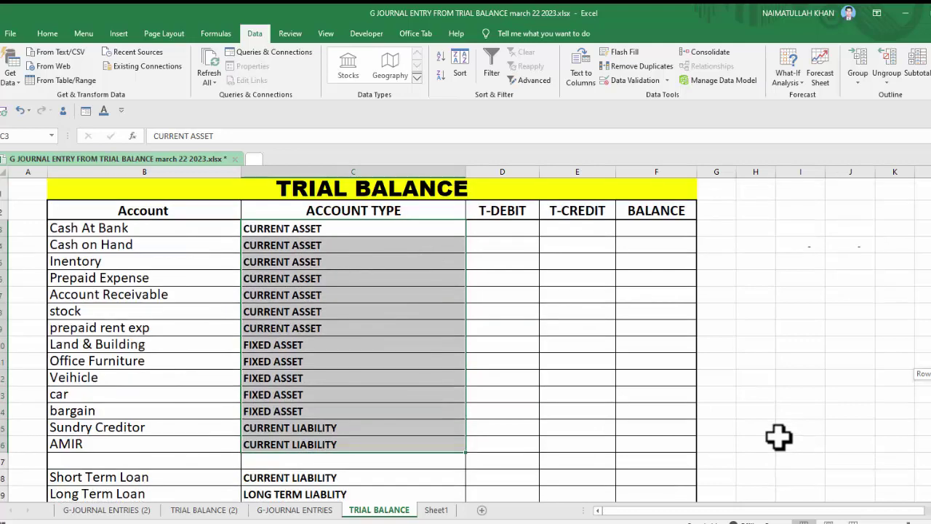
pyautogui.press('Right')
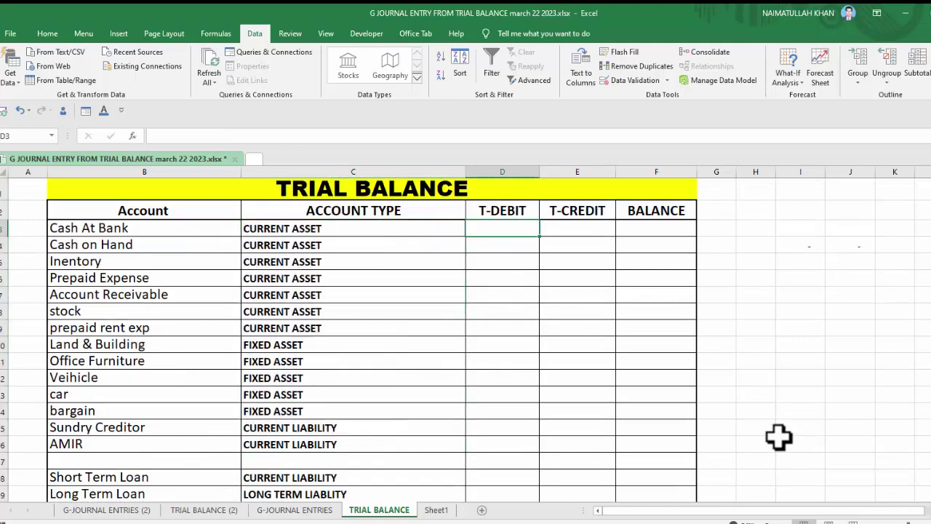
pyautogui.write('=sumif')
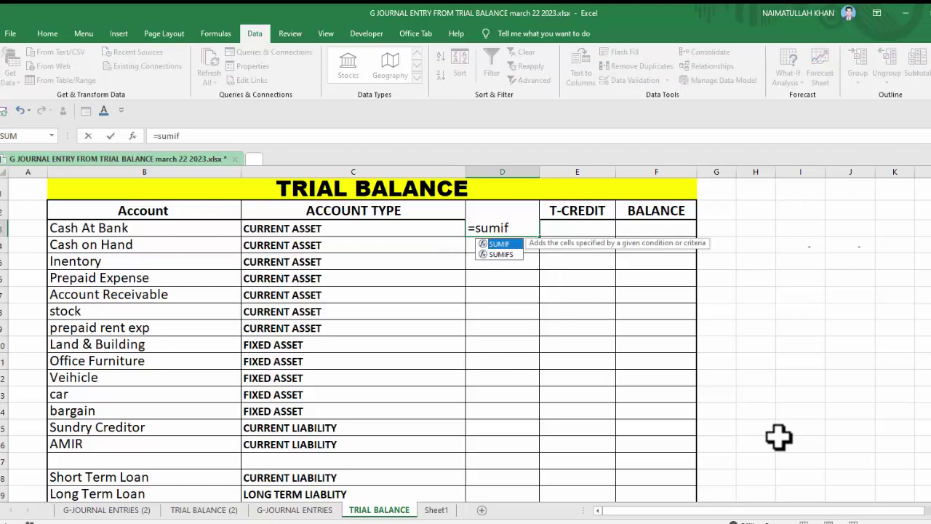
pyautogui.press('Tab')
pyautogui.hotkey('ctrl', 'pageup')
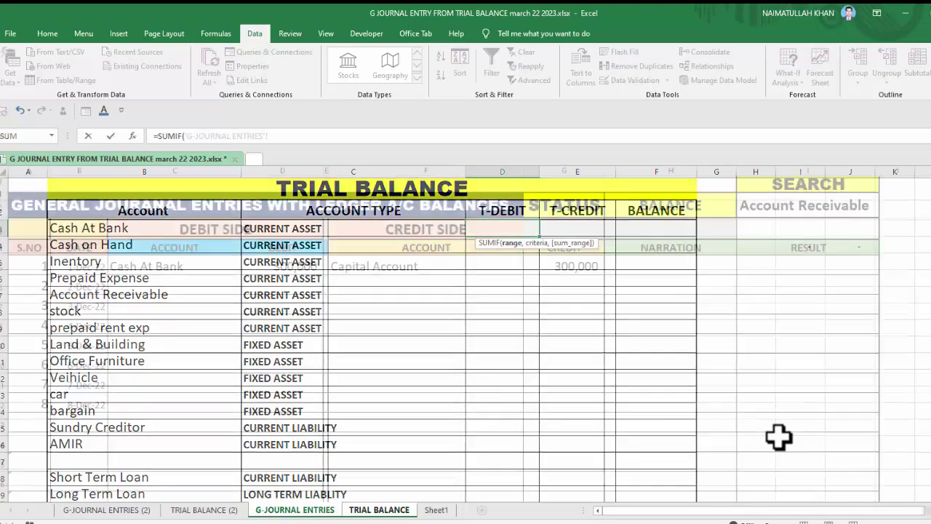
pyautogui.press('Right')
pyautogui.press('Right')
pyautogui.press('Down')
pyautogui.press('Down')
pyautogui.press('Down')
pyautogui.hotkey('shift', 'Down')
pyautogui.hotkey('shift', 'Down')
pyautogui.hotkey('shift', 'Down')
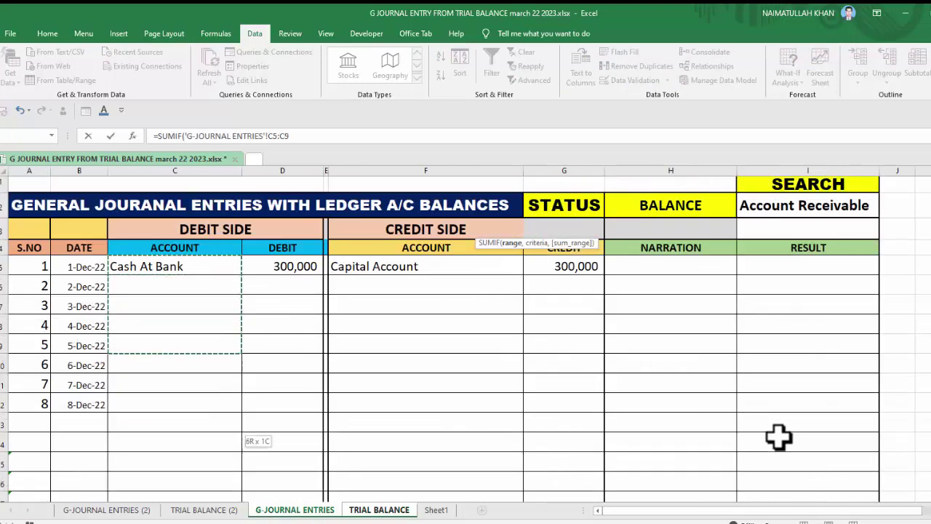
pyautogui.hotkey('shift', 'Down')
pyautogui.hotkey('shift', 'Down')
pyautogui.hotkey('shift', 'Down')
pyautogui.hotkey('shift', 'Down')
pyautogui.hotkey('shift', 'Down')
pyautogui.hotkey('shift', 'Down')
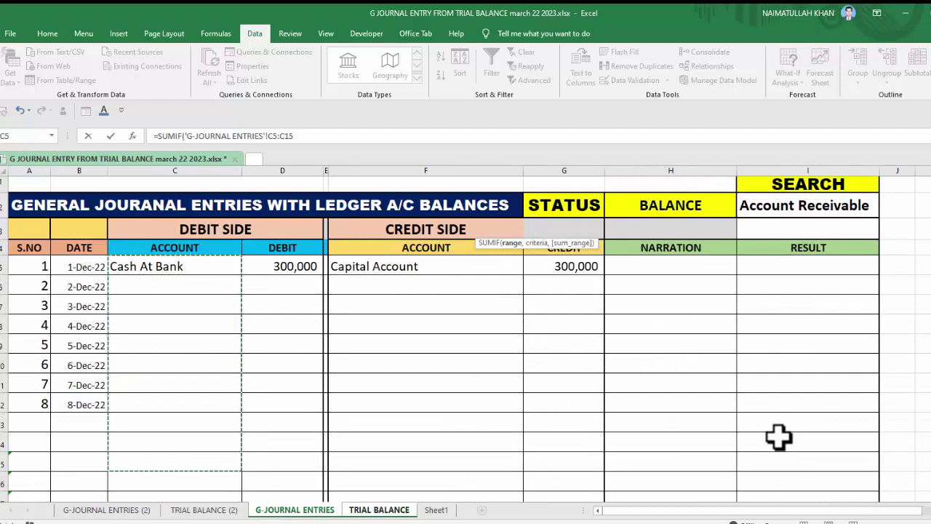
pyautogui.hotkey('shift', 'Down')
pyautogui.hotkey('shift', 'Down')
pyautogui.hotkey('shift', 'Down')
pyautogui.hotkey('shift', 'Down')
pyautogui.hotkey('shift', 'Down')
pyautogui.hotkey('shift', 'Down')
pyautogui.hotkey('shift', 'Down')
pyautogui.hotkey('shift', 'Down')
pyautogui.hotkey('shift', 'Down')
pyautogui.hotkey('shift', 'Down')
pyautogui.hotkey('shift', 'Down')
pyautogui.hotkey('shift', 'Down')
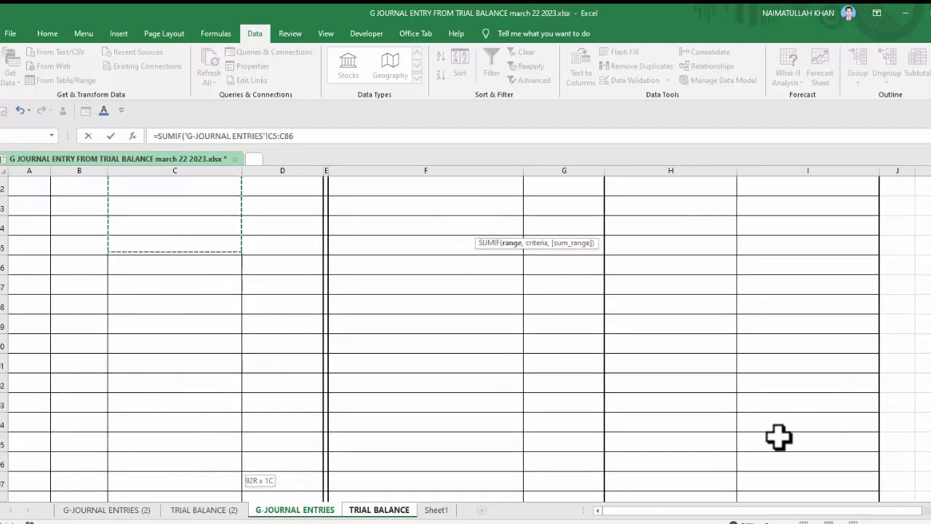
pyautogui.hotkey('shift', 'Down')
pyautogui.hotkey('shift', 'Down')
pyautogui.hotkey('shift', 'Down')
pyautogui.hotkey('shift', 'Down')
pyautogui.hotkey('shift', 'Down')
pyautogui.hotkey('shift', 'Down')
pyautogui.hotkey('shift', 'Down')
pyautogui.hotkey('shift', 'Down')
pyautogui.hotkey('shift', 'Down')
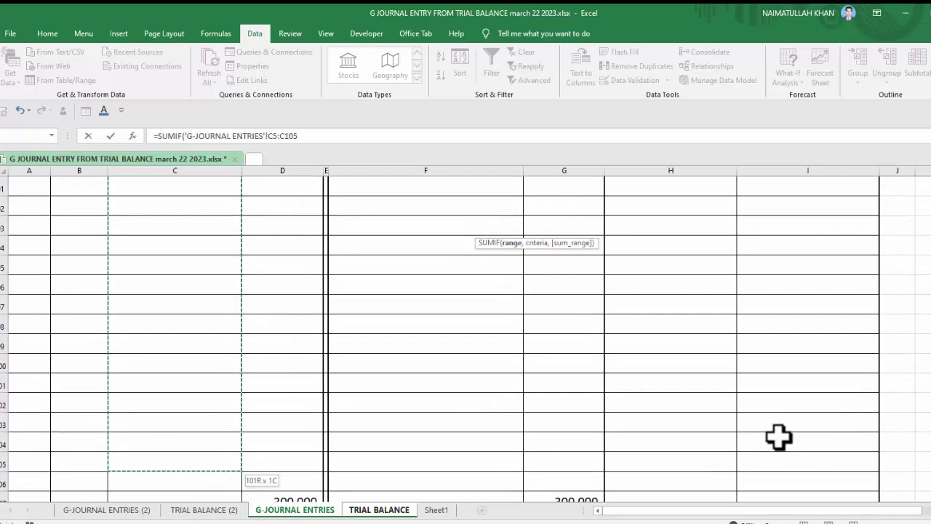
pyautogui.hotkey('shift', 'Down')
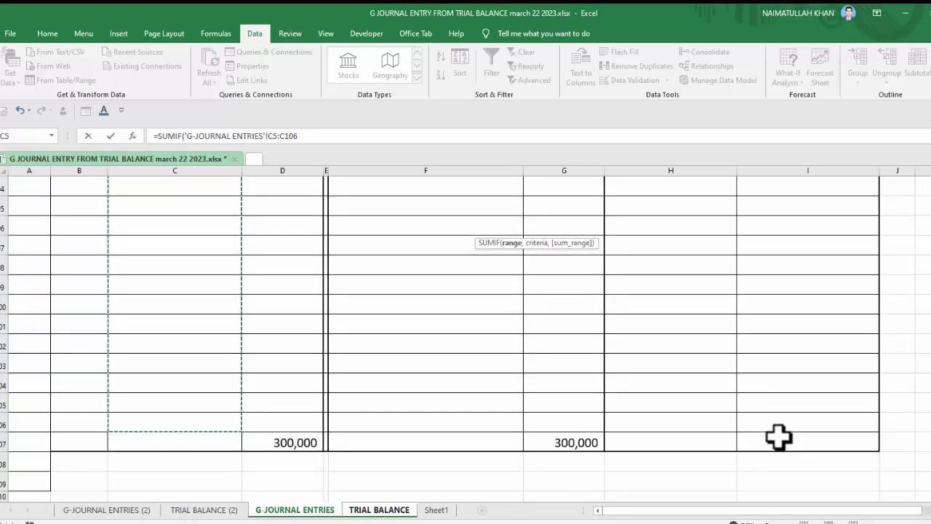
pyautogui.press('F2')
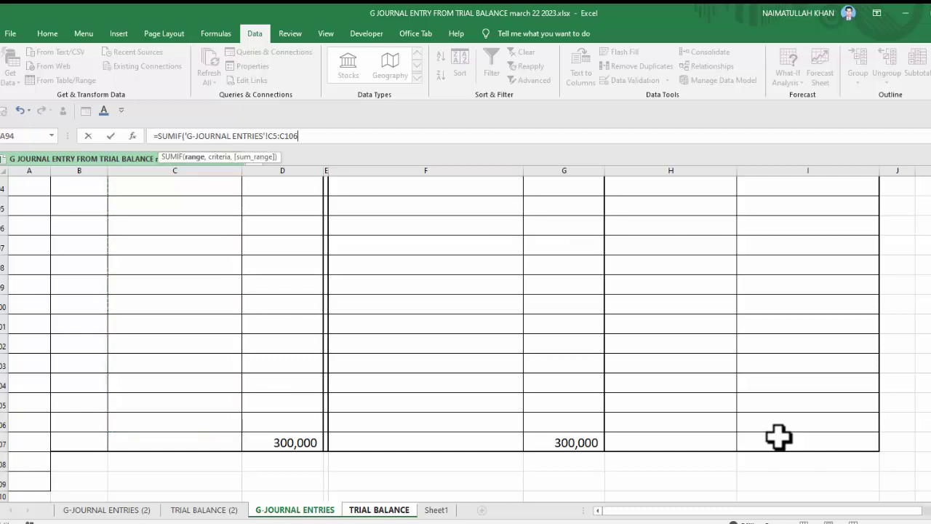
# Add B3 as criteria and the journal debit amounts column D as sum range
pyautogui.write(',')
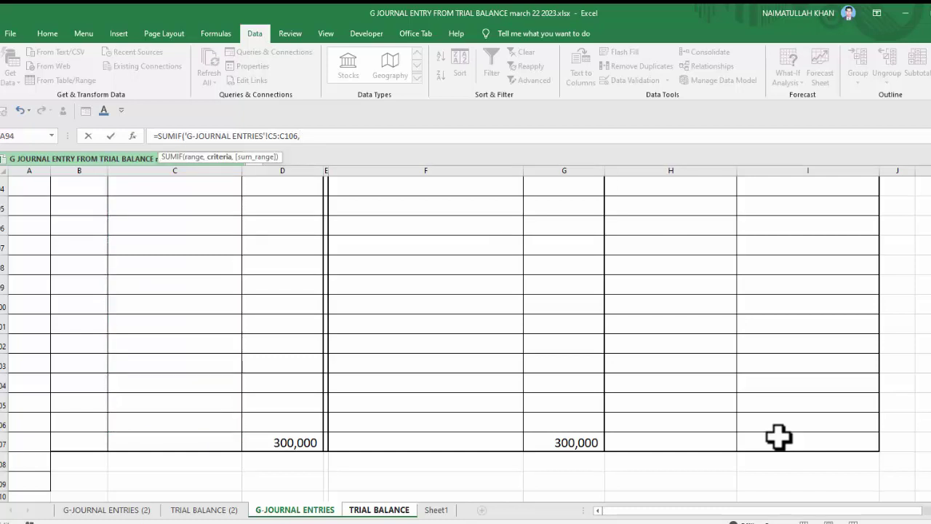
pyautogui.write("'G-JOURNAL ENTRIES'!")
pyautogui.hotkey('ctrl', 'pagedown')
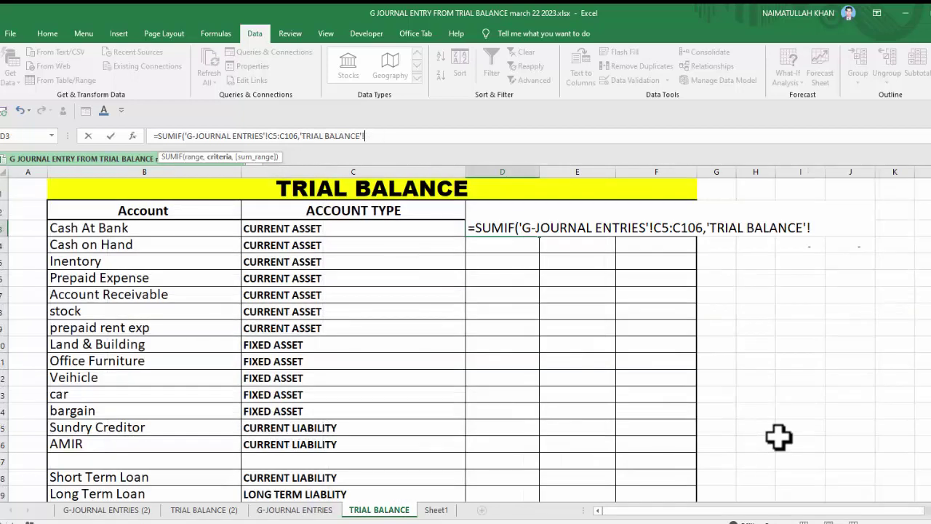
pyautogui.press('Left')
pyautogui.press('Left')
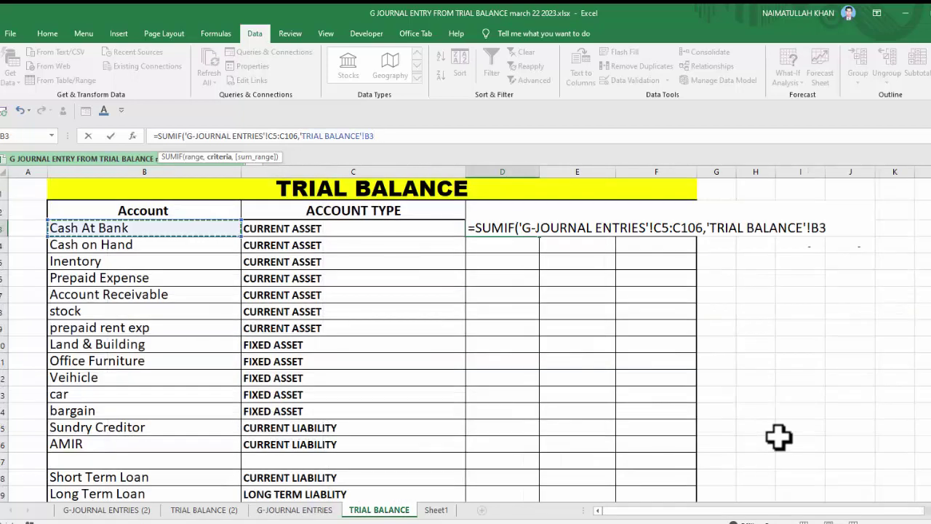
pyautogui.write(',')
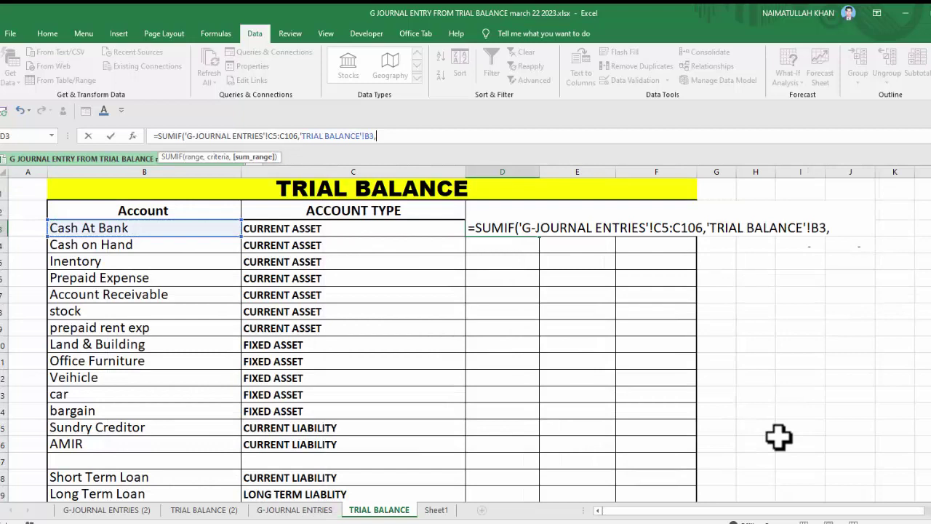
pyautogui.hotkey('ctrl', 'pageup')
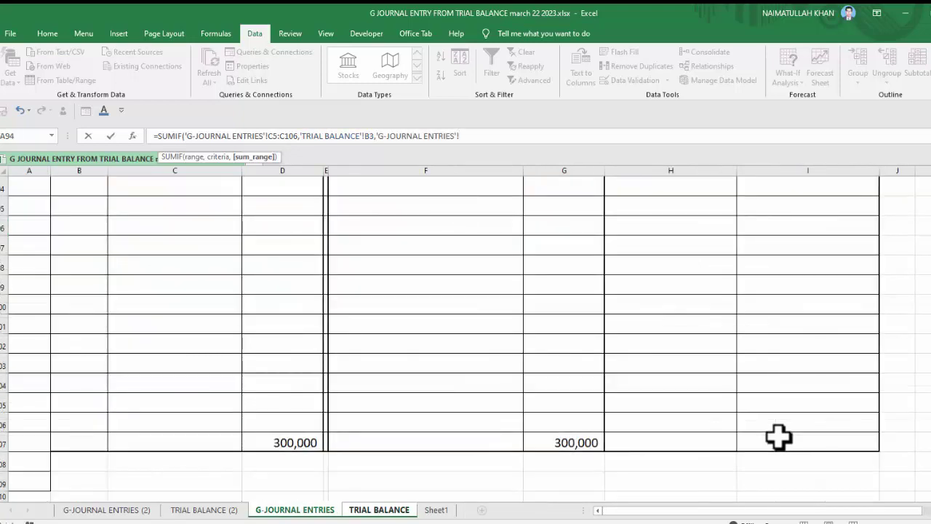
pyautogui.scroll(15, 778, 437)
pyautogui.scroll(20, 778, 437)
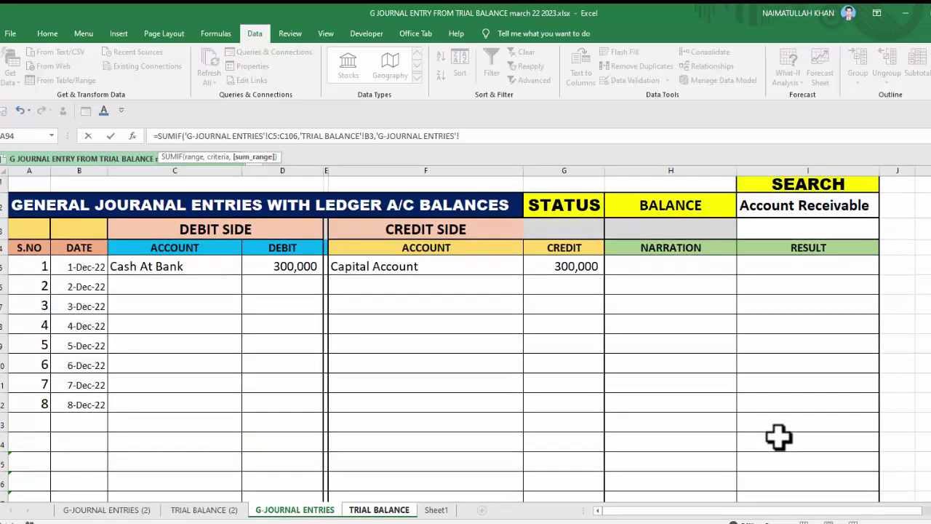
pyautogui.hotkey('ctrl', 'Home')
pyautogui.press('Right')
pyautogui.press('Right')
pyautogui.press('Right')
pyautogui.hotkey('shift', 'Down')
pyautogui.hotkey('shift', 'Down')
pyautogui.hotkey('shift', 'Down')
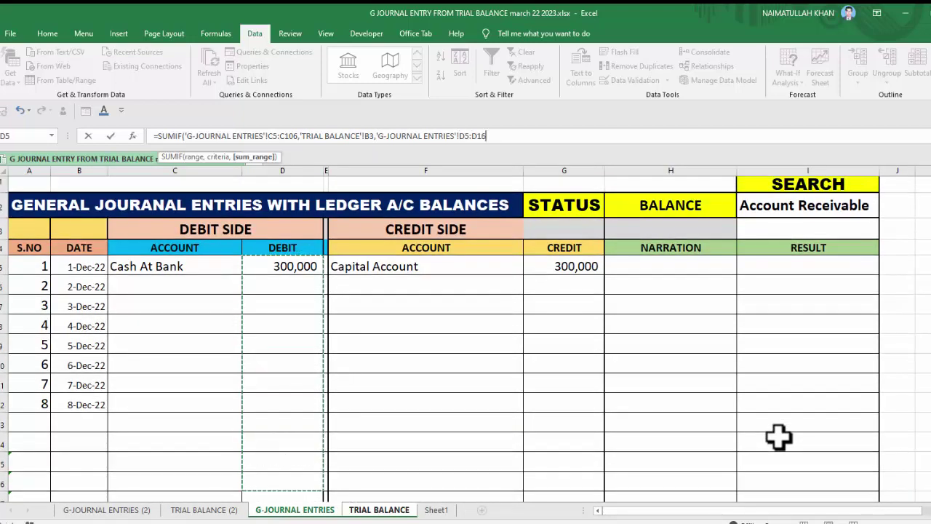
pyautogui.press('BackSpace')
pyautogui.press('BackSpace')
pyautogui.write(')')
pyautogui.press('Return')
# Correct the sum range end to D107 and enter the Cash At Bank debit formula
pyautogui.press('F2')
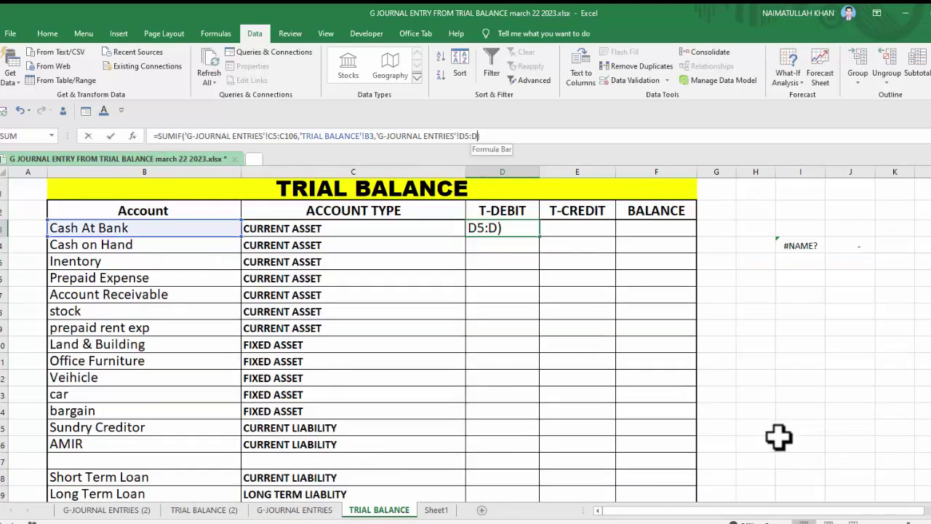
pyautogui.press('Left')
pyautogui.write('10')
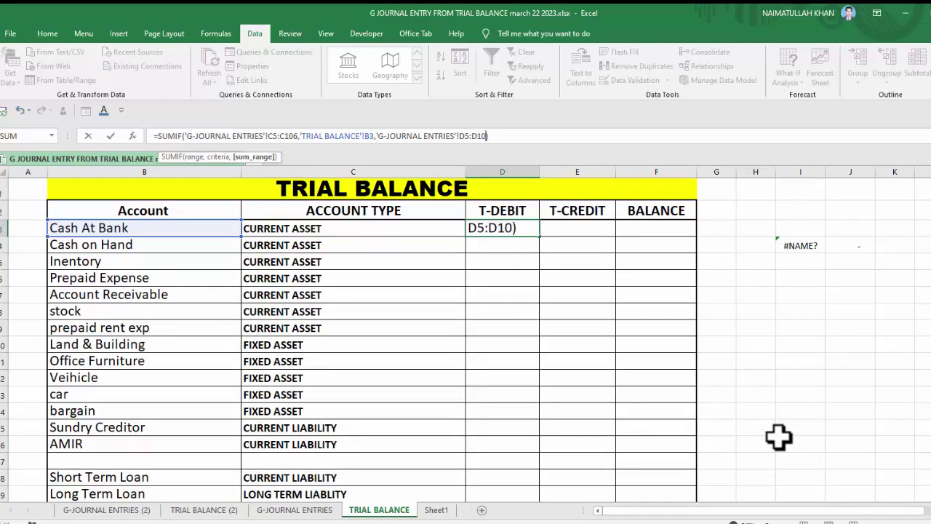
pyautogui.write('7')
pyautogui.press('Right')
pyautogui.press('Return')
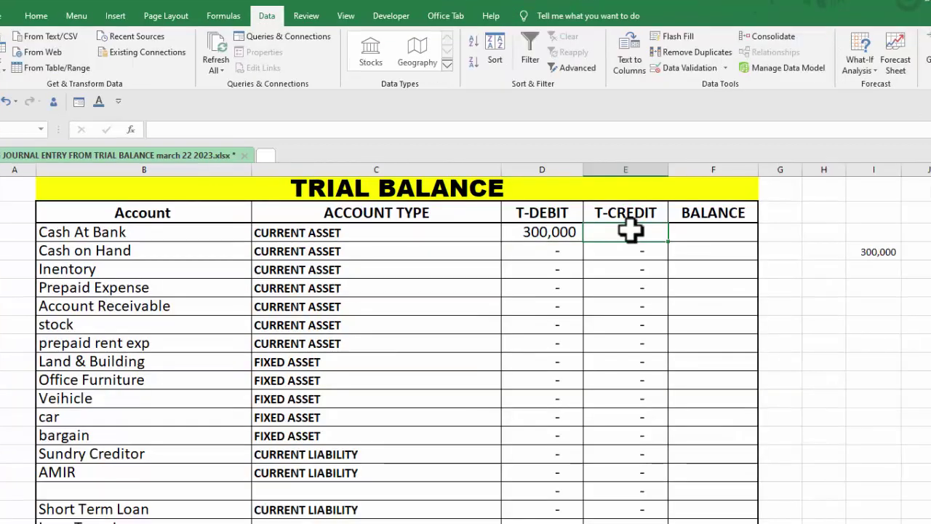
# Enter =SUMIF('G-JOURNAL ENTRIES'!F5:F106, B3, 'G-JOURNAL ENTRIES'!G5:G106) as Cash At Bank's T-CREDIT
pyautogui.write('=')
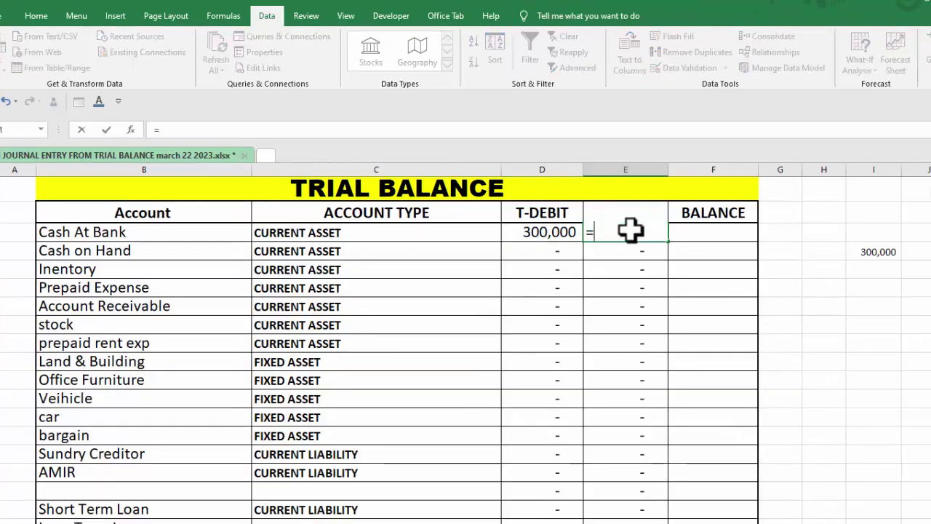
pyautogui.write('SUMIF')
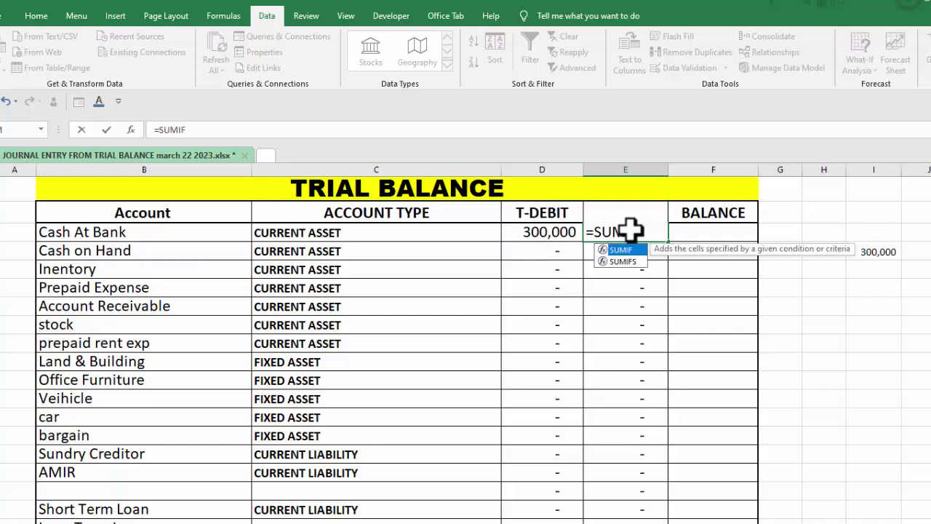
pyautogui.write('(')
pyautogui.click(277, 522)
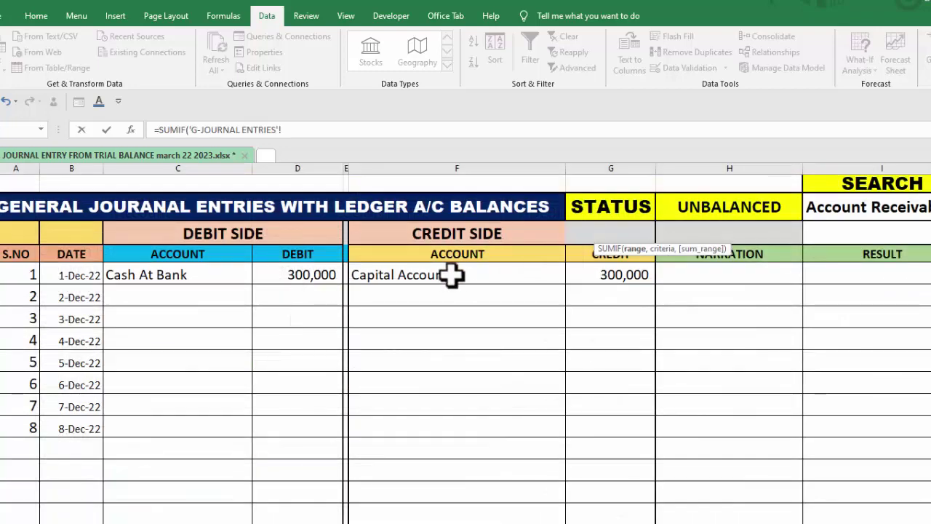
pyautogui.moveTo(452, 275); pyautogui.dragTo(457, 513)
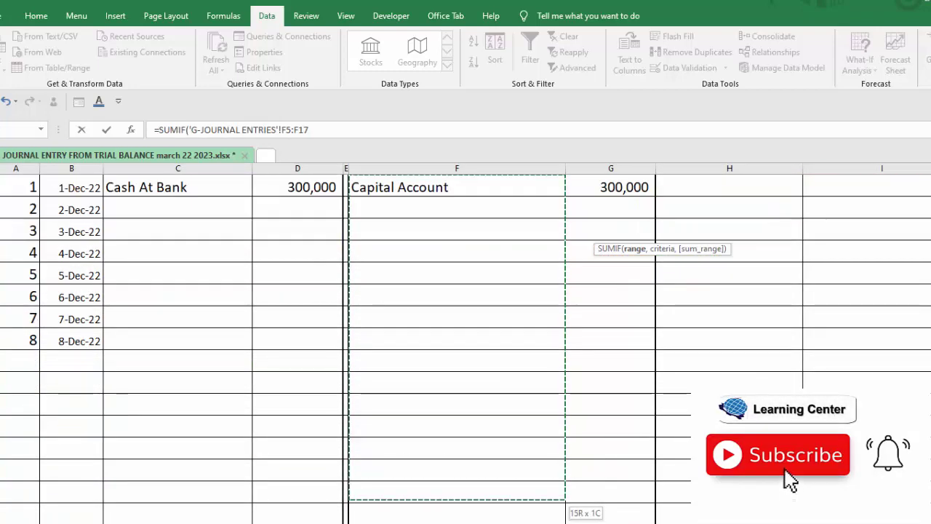
pyautogui.moveTo(436, 469); pyautogui.dragTo(434, 492)
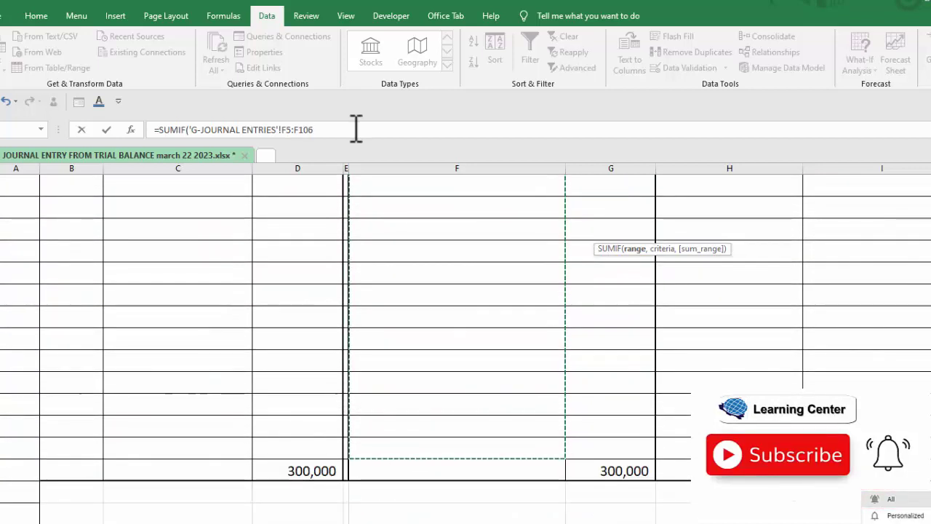
pyautogui.write(',')
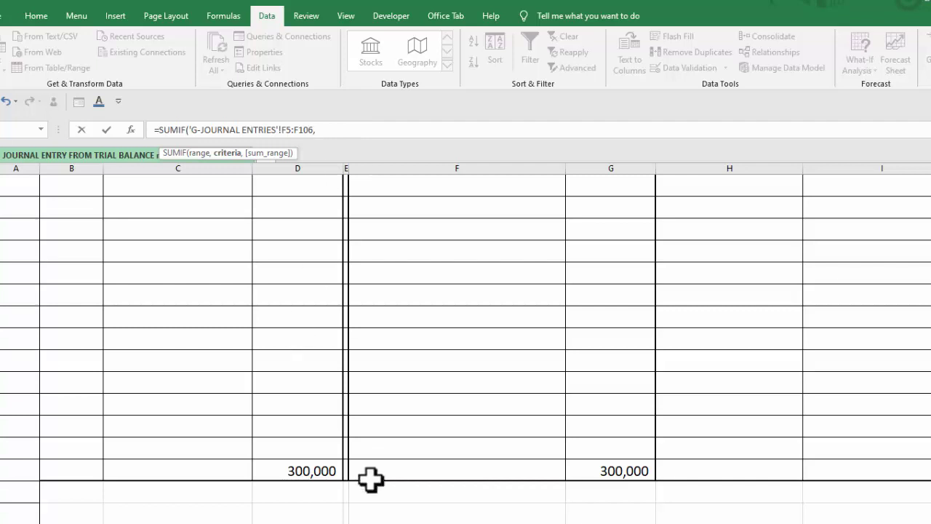
pyautogui.click(385, 523)
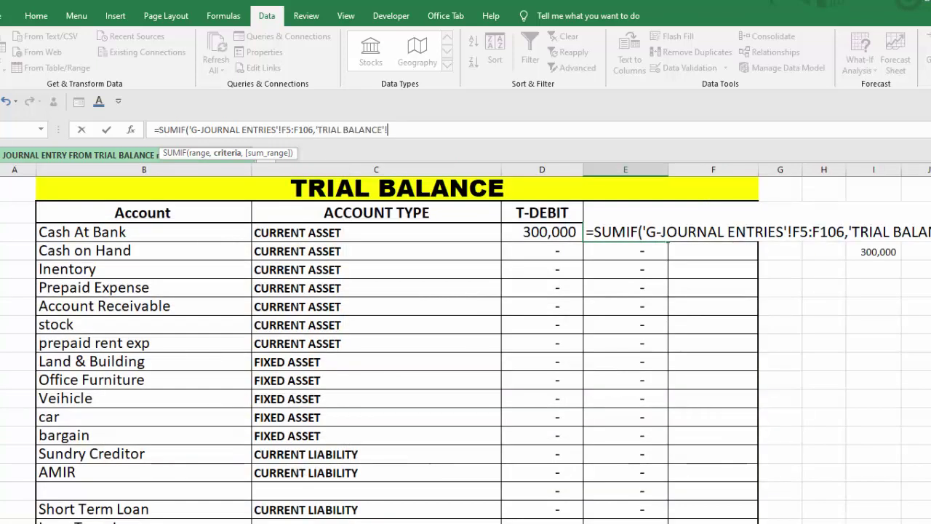
pyautogui.click(147, 232)
pyautogui.write(',')
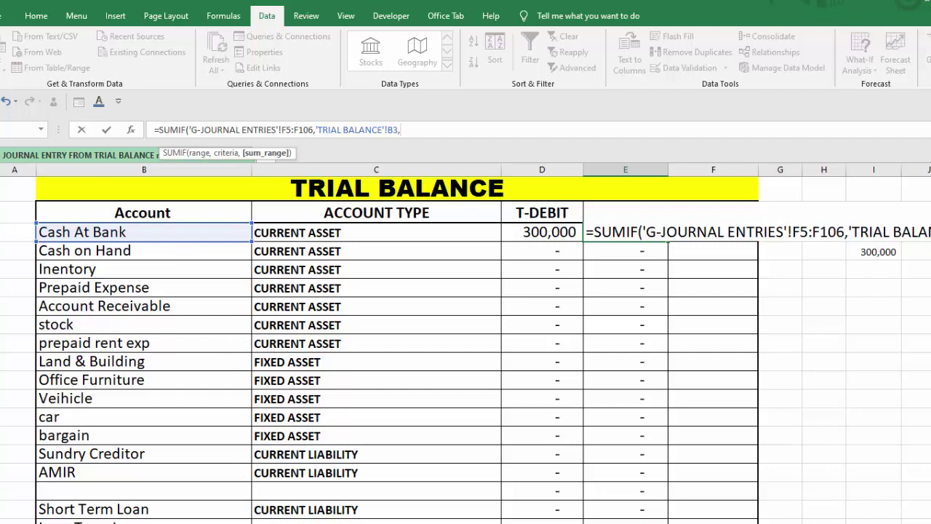
pyautogui.click(305, 523)
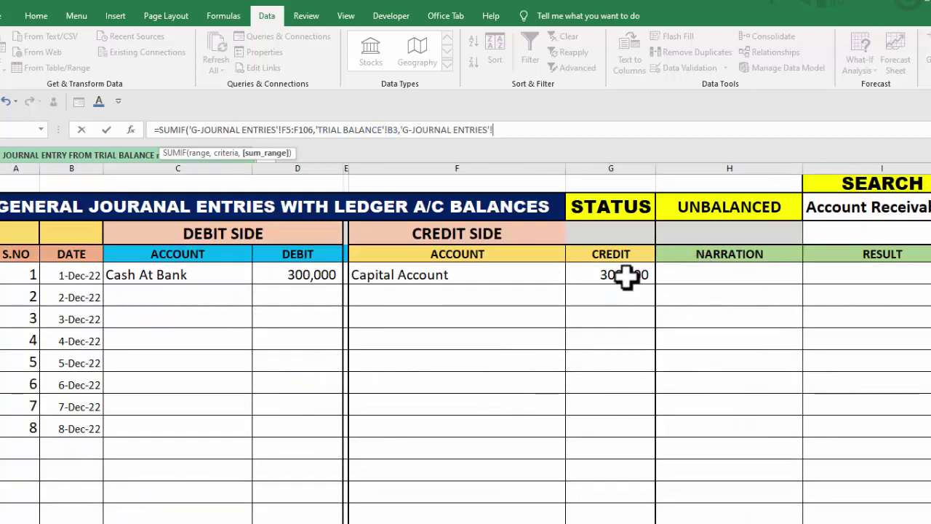
pyautogui.moveTo(626, 276); pyautogui.dragTo(595, 452)
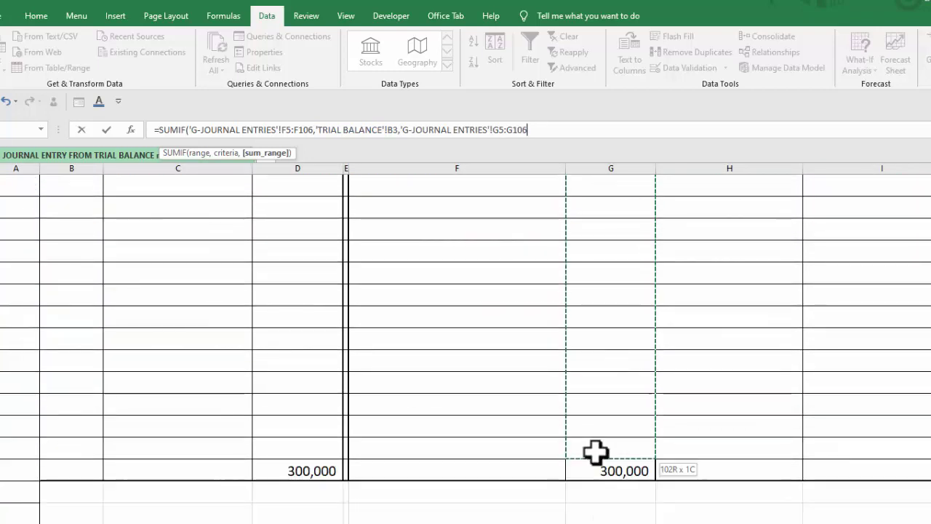
pyautogui.write(')')
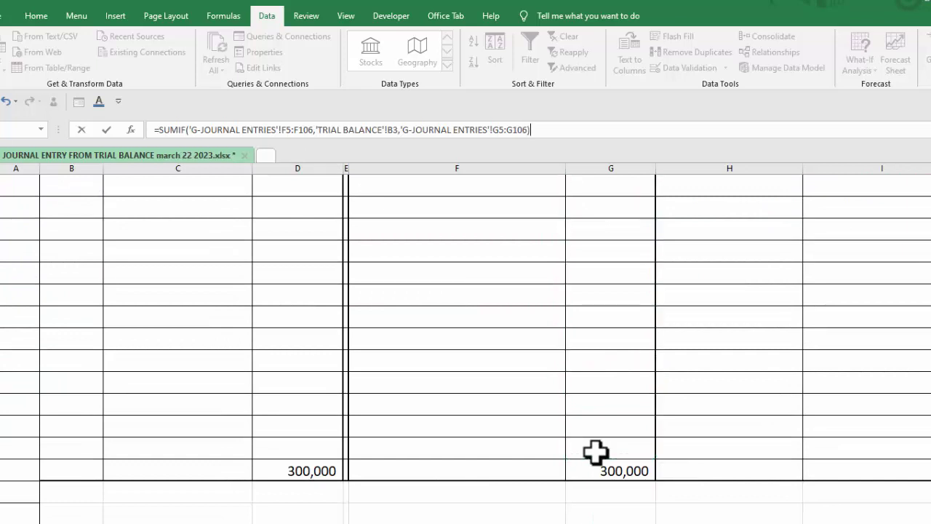
pyautogui.press('Return')
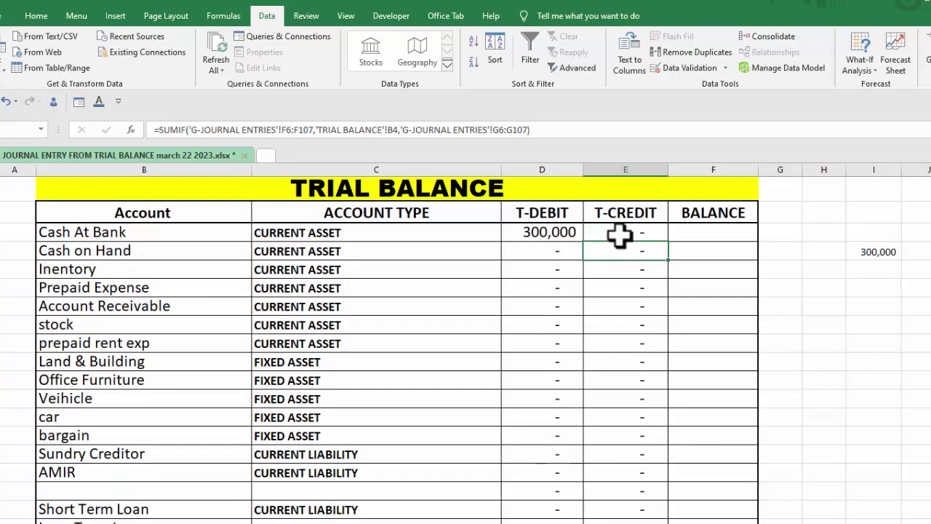
# Make the account and debit ranges in the Cash At Bank T-DEBIT SUMIF absolute
pyautogui.doubleClick(558, 232)
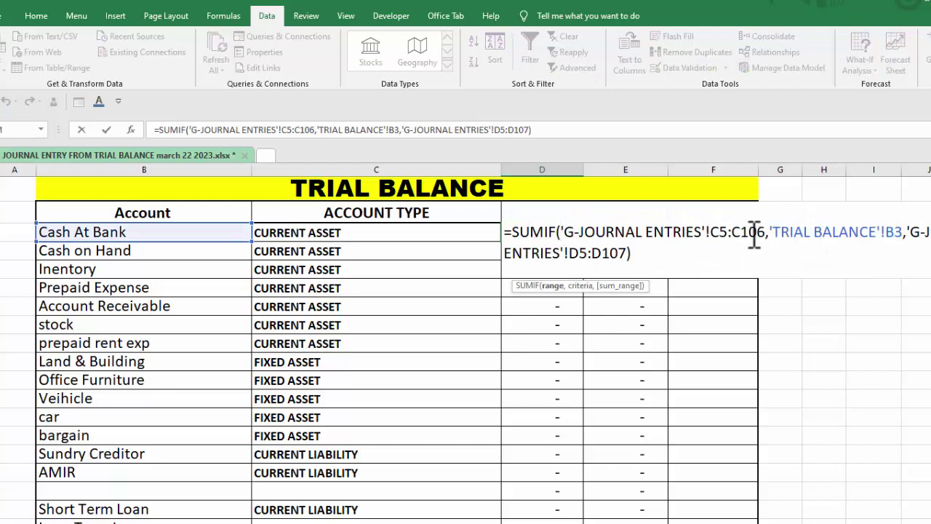
pyautogui.moveTo(765, 232); pyautogui.dragTo(716, 234)
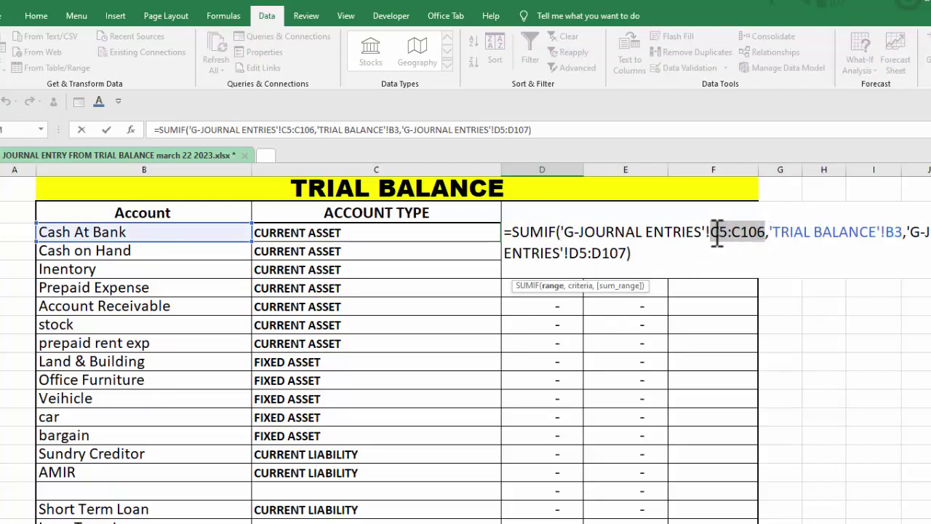
pyautogui.press('F4')
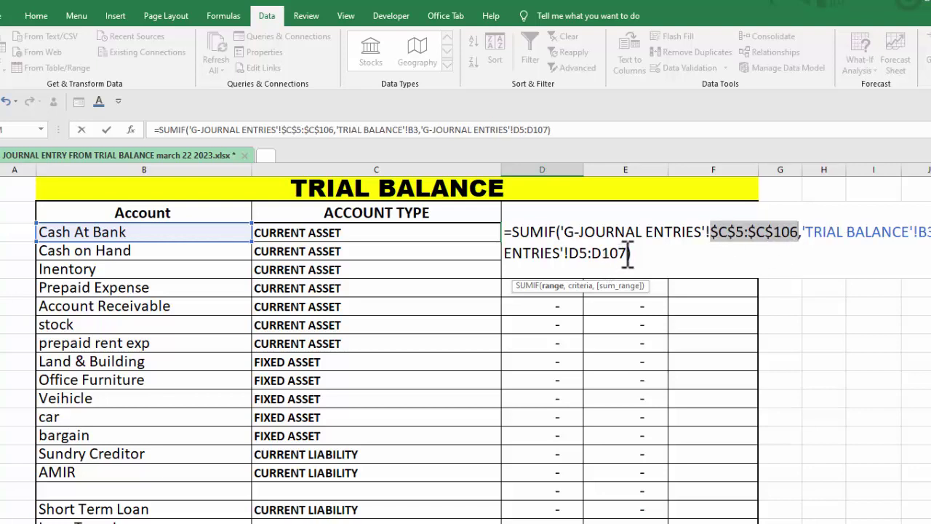
pyautogui.moveTo(627, 255); pyautogui.dragTo(581, 256)
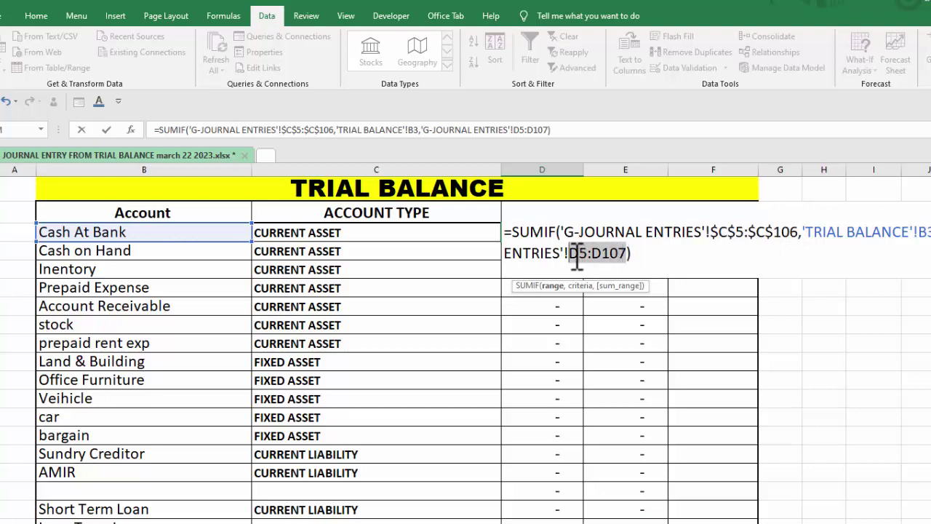
pyautogui.press('F4')
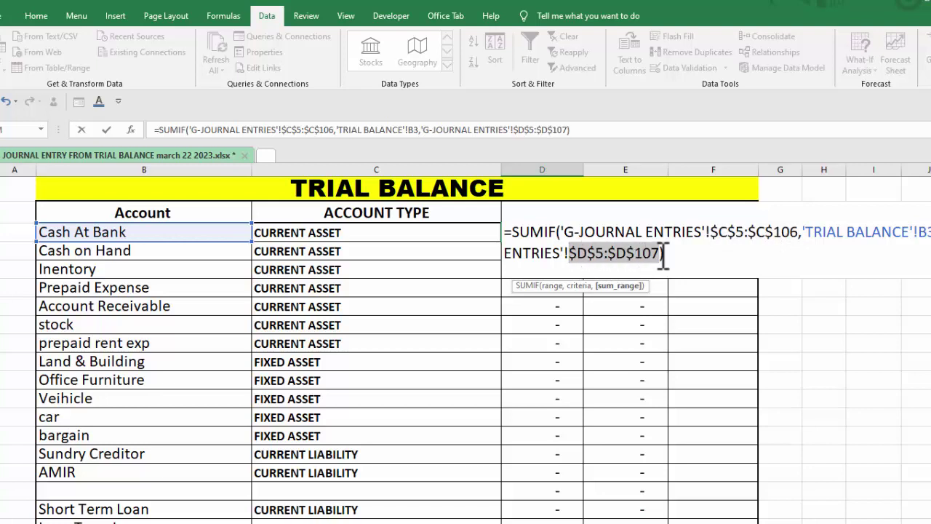
pyautogui.click(674, 255)
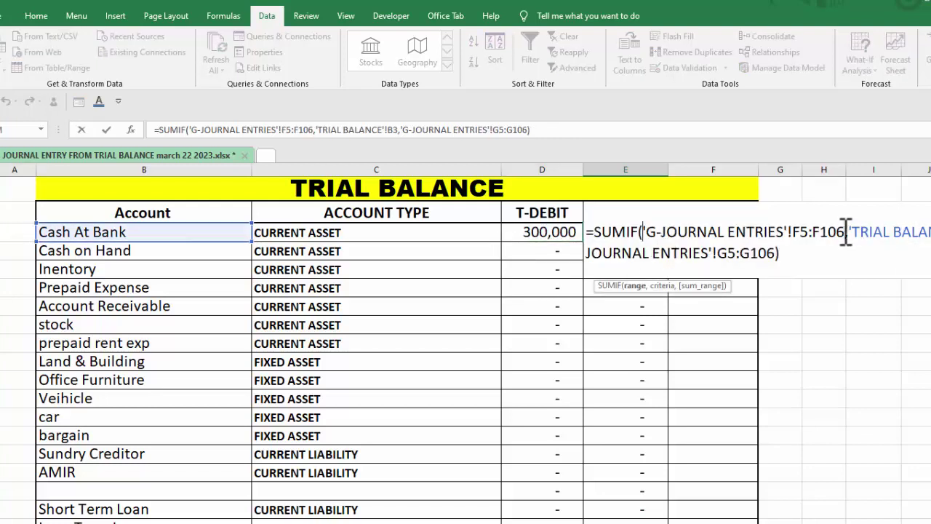
# Make the F5:F106 and G5:G106 ranges in the T-CREDIT SUMIF absolute
pyautogui.moveTo(846, 231); pyautogui.dragTo(801, 231)
pyautogui.press('F4')
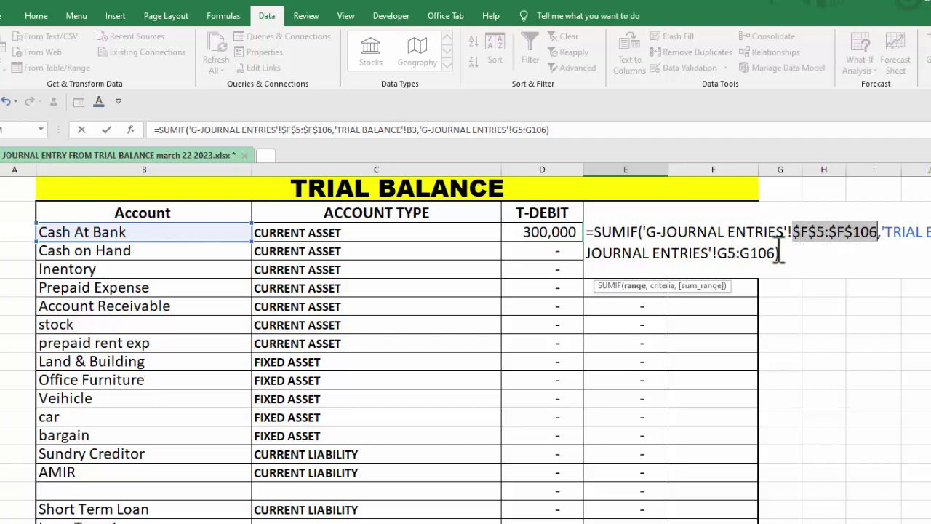
pyautogui.click(778, 251)
pyautogui.moveTo(778, 251); pyautogui.dragTo(736, 254)
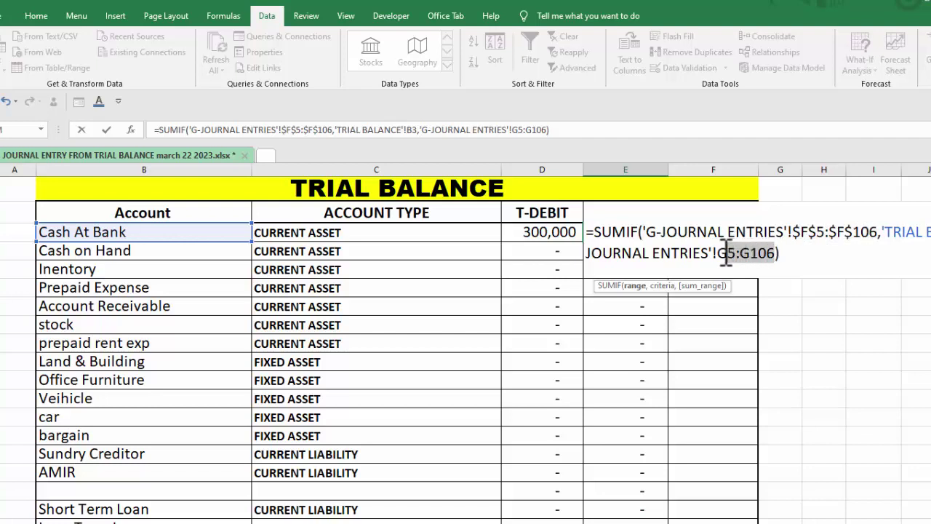
pyautogui.press('F4')
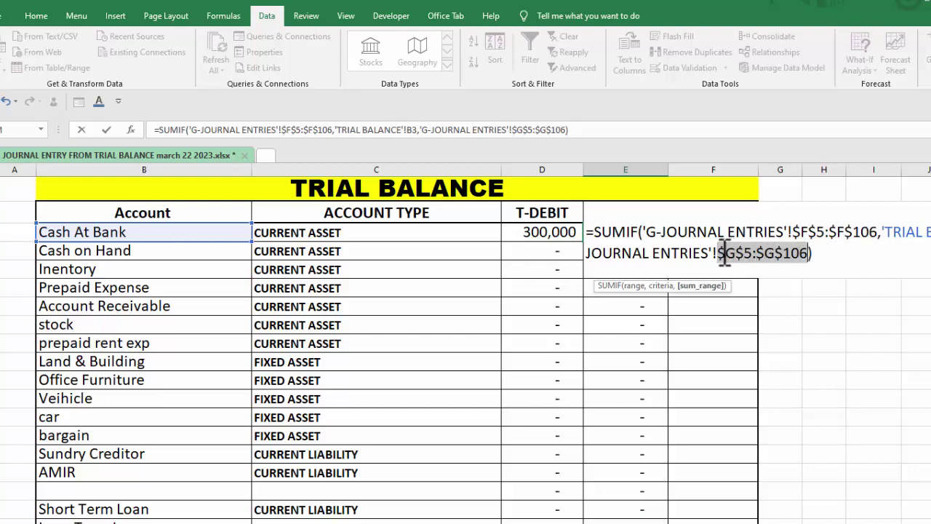
pyautogui.click(829, 253)
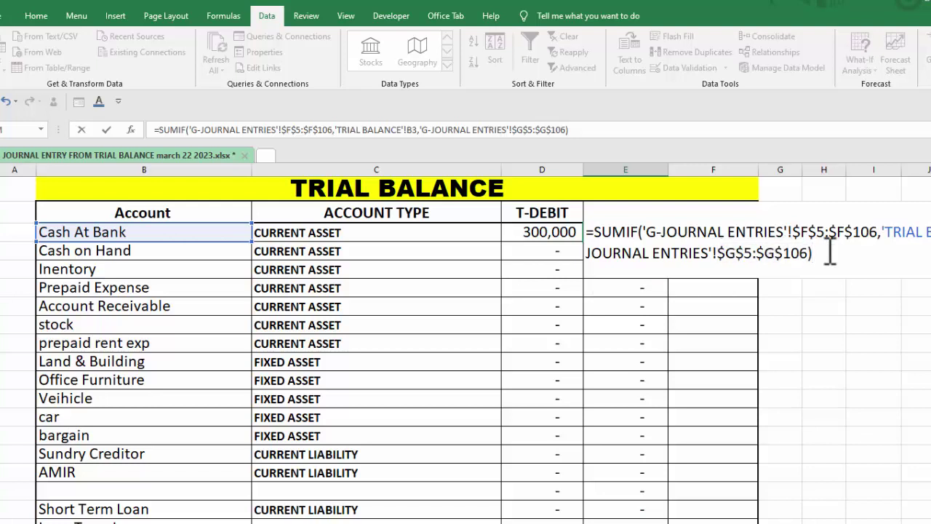
pyautogui.press('Return')
# Fill the credit SUMIF formula down the T-CREDIT column for every account
pyautogui.click(654, 234)
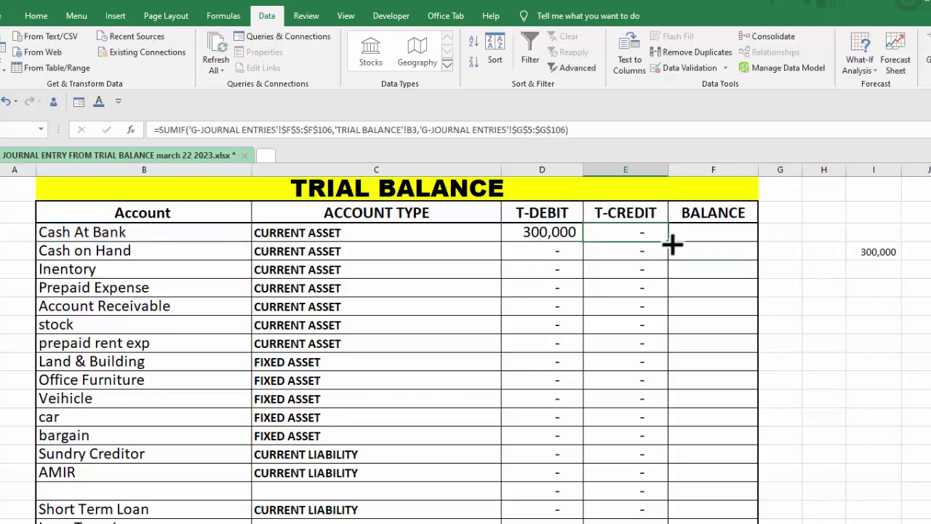
pyautogui.doubleClick(672, 246)
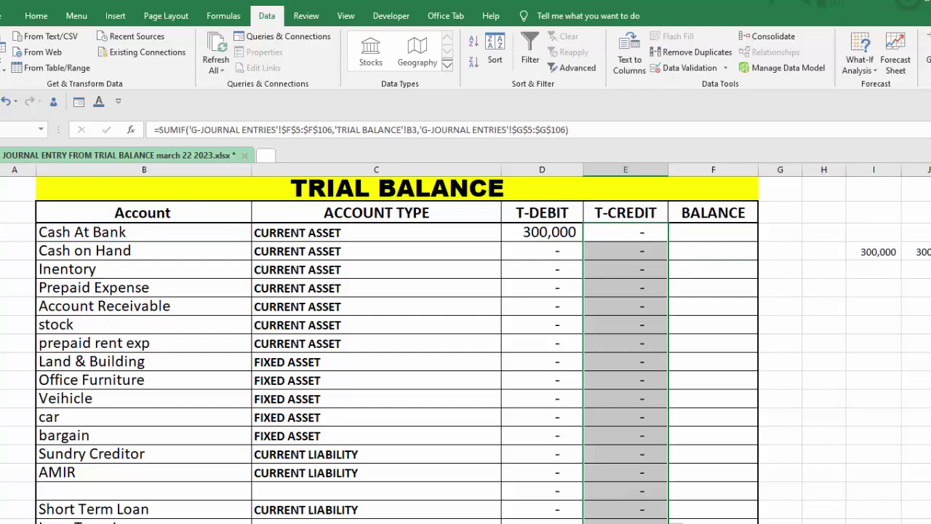
pyautogui.scroll(-1, 465, 349)
pyautogui.scroll(-1, 465, 349)
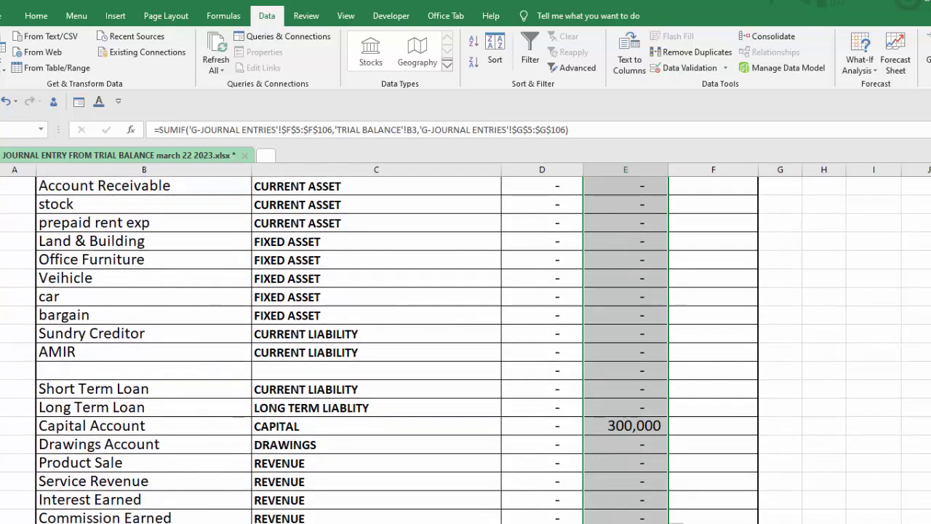
pyautogui.scroll(2, 914, 189)
# Fill the debit SUMIF formula down the T-DEBIT column for every account
pyautogui.click(557, 227)
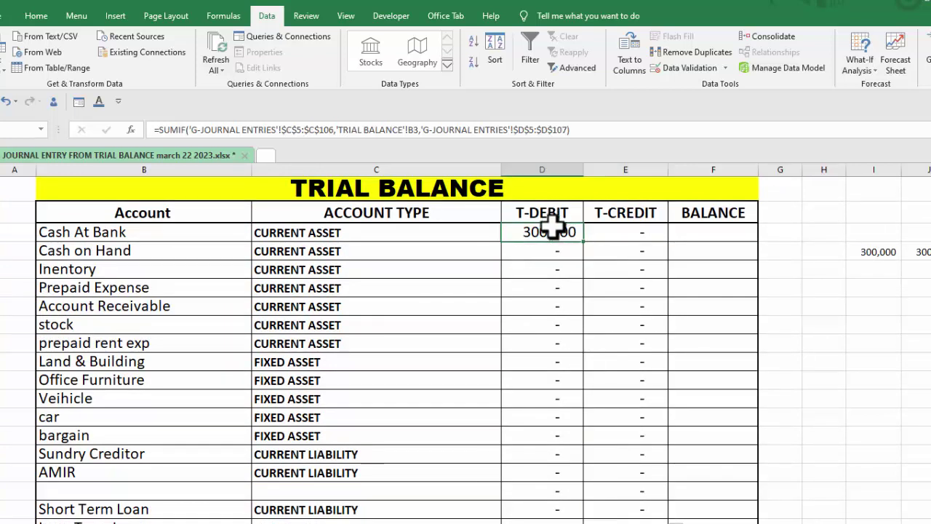
pyautogui.doubleClick(583, 241)
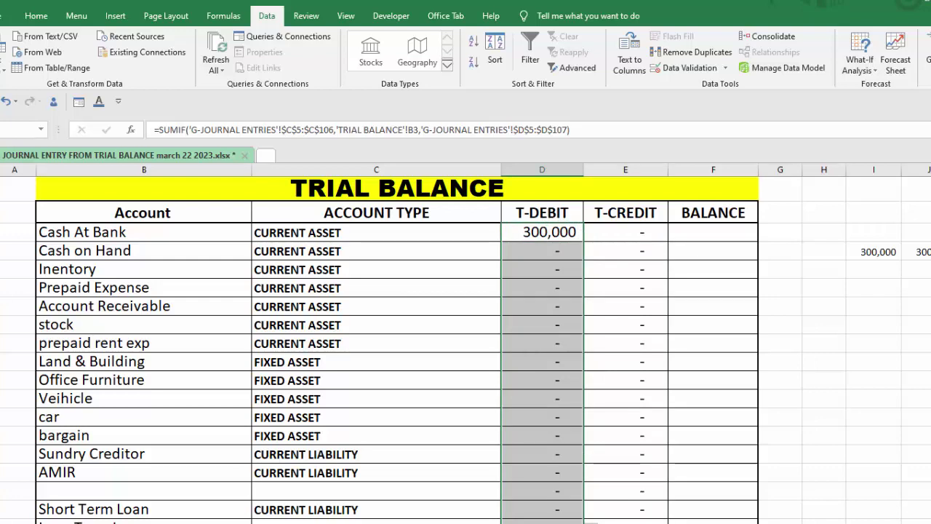
pyautogui.scroll(-3, 829, 310)
pyautogui.scroll(-2, 829, 310)
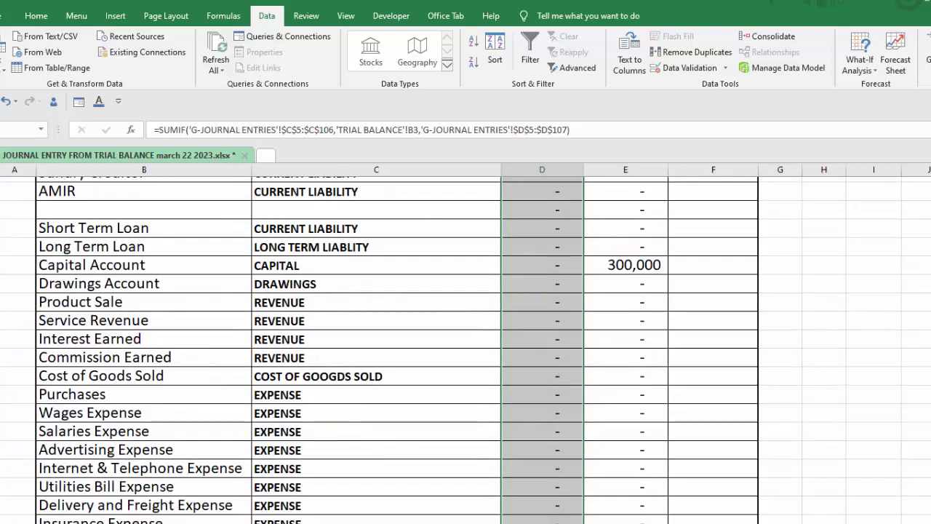
pyautogui.scroll(-2, 466, 349)
pyautogui.scroll(4, 465, 349)
pyautogui.scroll(3, 465, 349)
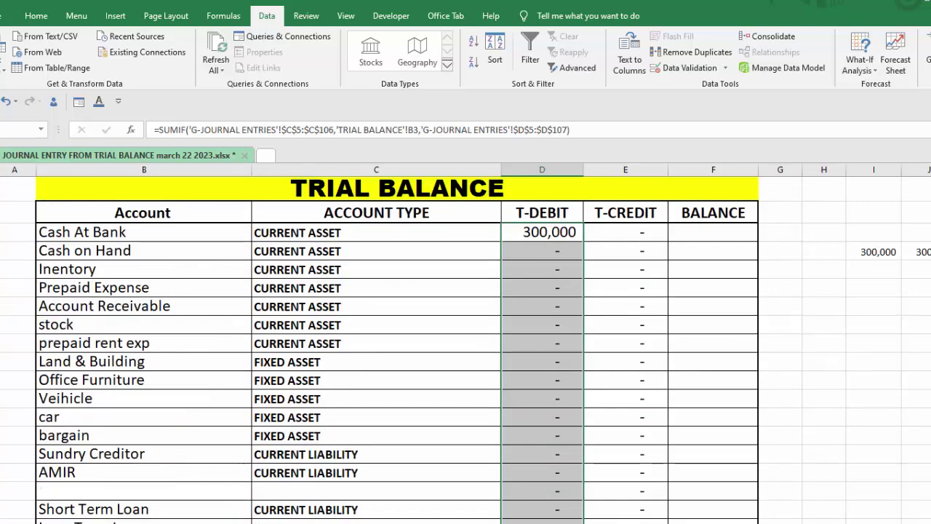
pyautogui.hotkey('ctrl', 'pageup')
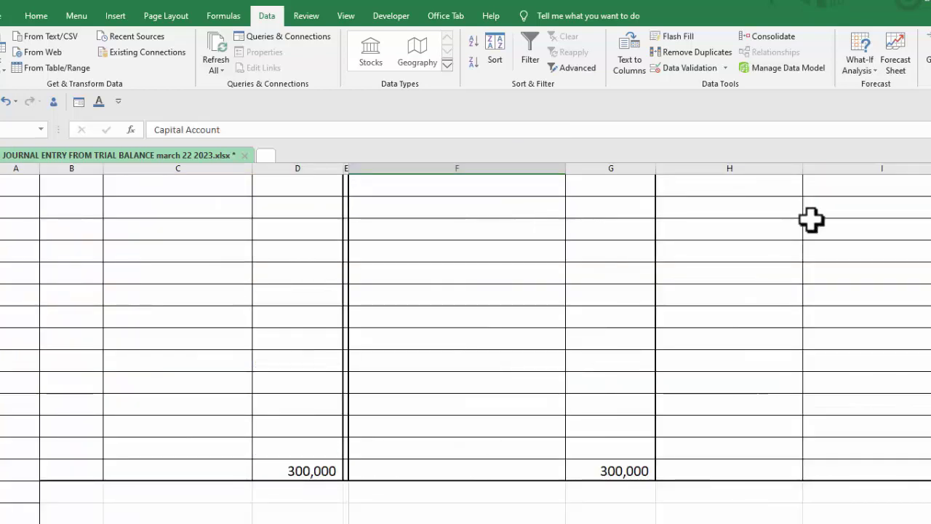
pyautogui.scroll(5, 466, 349)
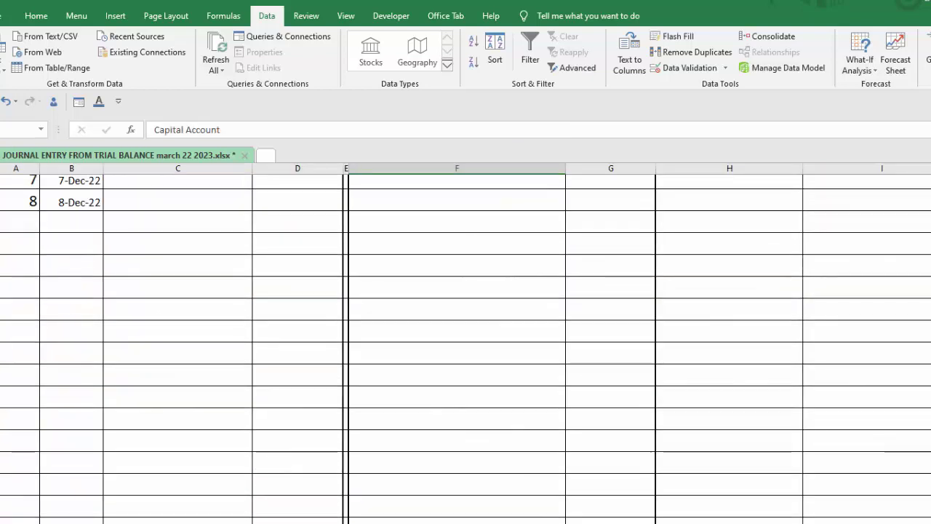
pyautogui.scroll(2, 465, 349)
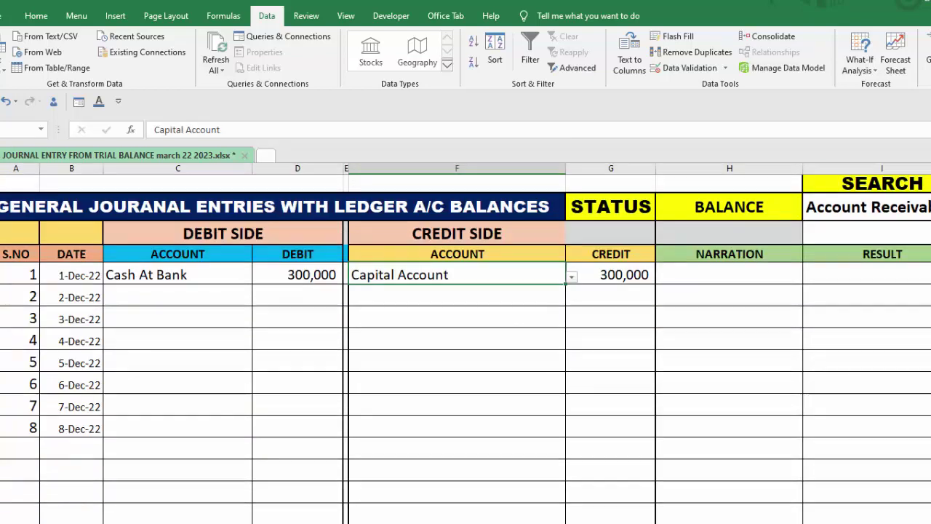
pyautogui.doubleClick(900, 207)
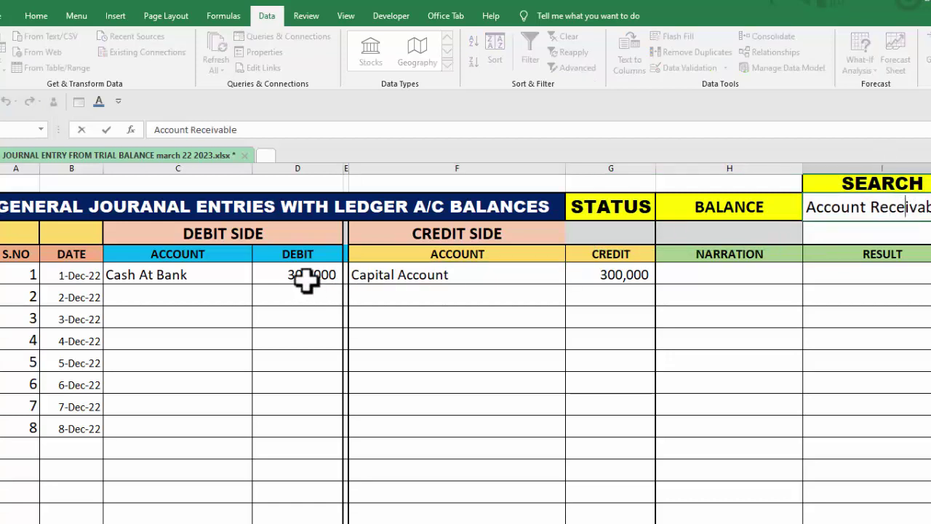
pyautogui.click(229, 282)
pyautogui.click(924, 208)
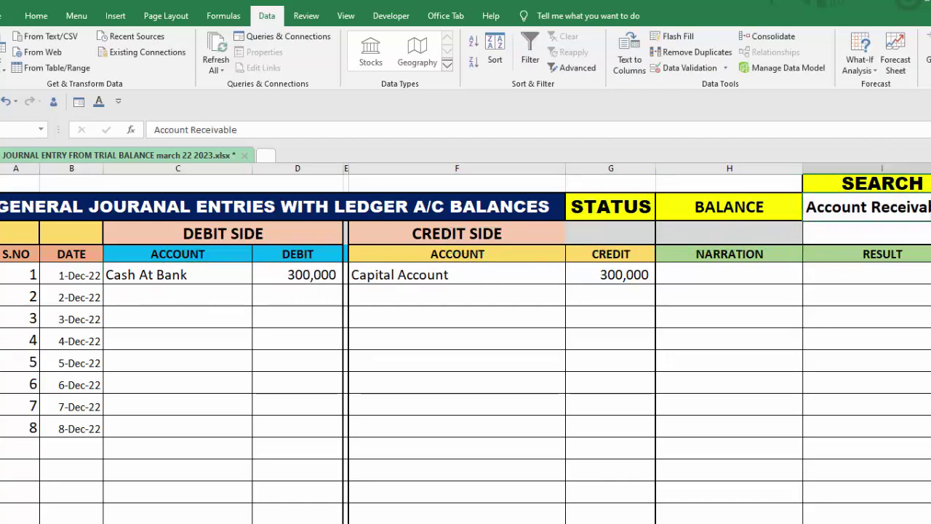
pyautogui.click(930, 208)
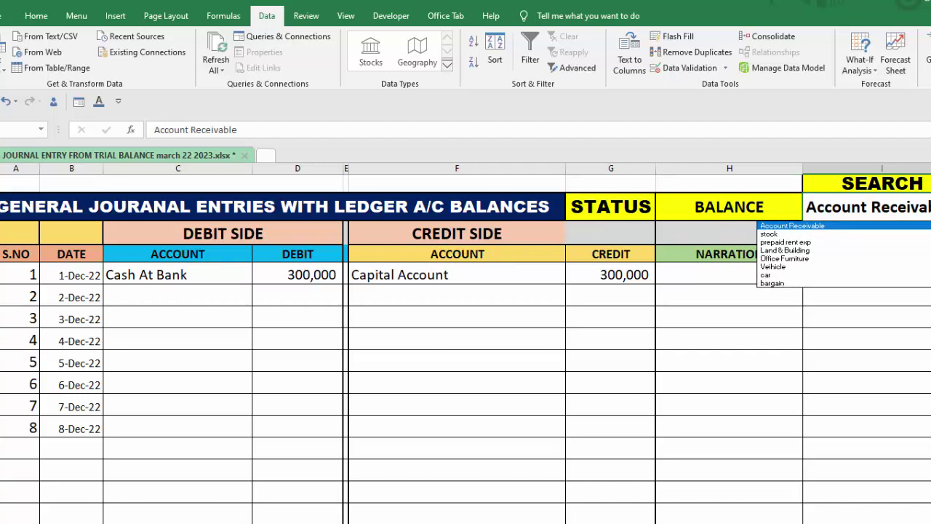
pyautogui.press('Escape')
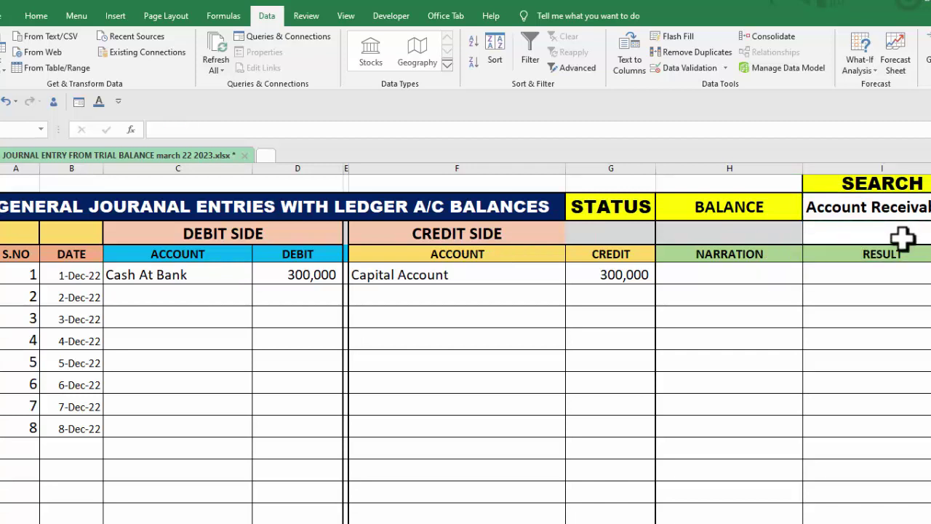
pyautogui.click(901, 237)
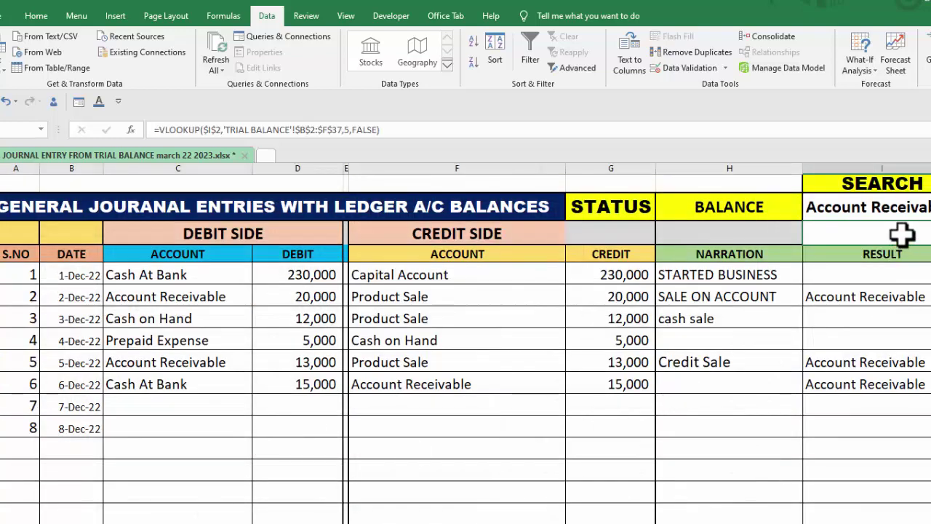
pyautogui.hotkey('ctrl', 'pagedown')
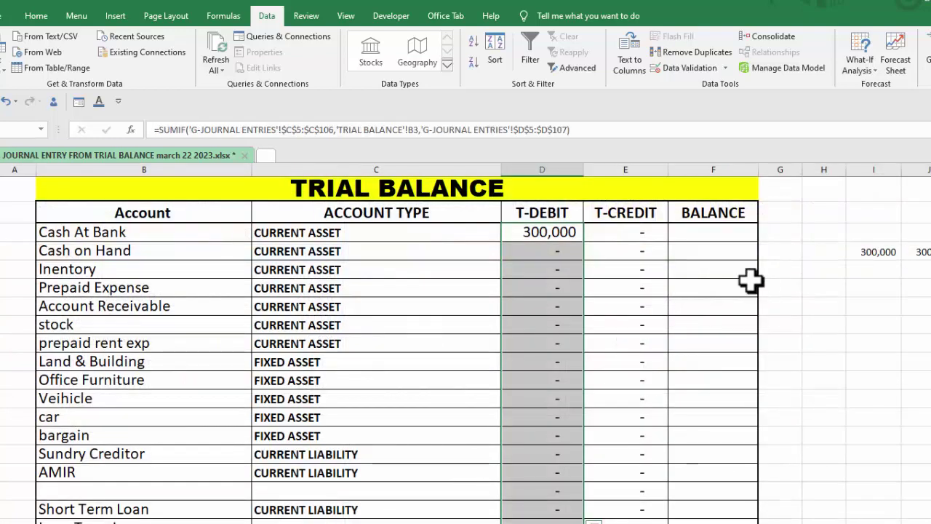
pyautogui.hotkey('ctrl', 'pageup')
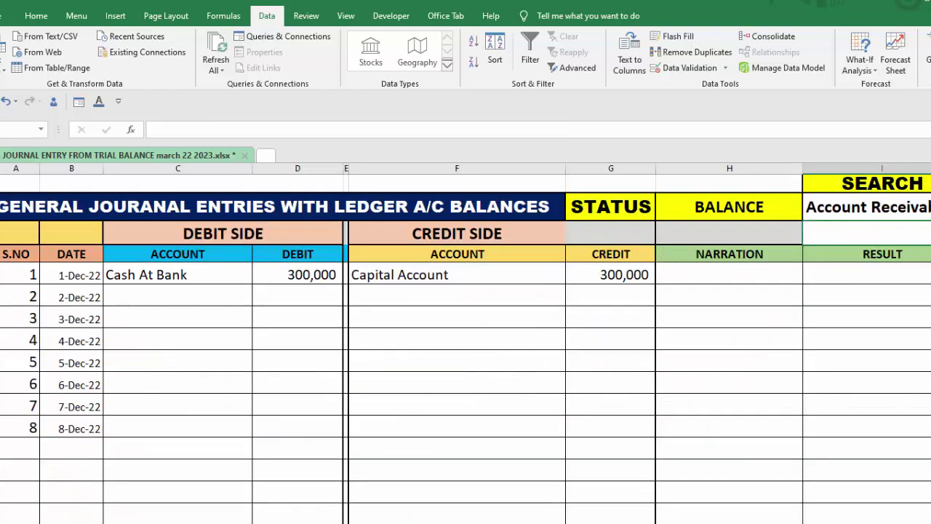
# Start a VLOOKUP in I3 using the absolute search cell $I$2 as lookup value
pyautogui.write('=')
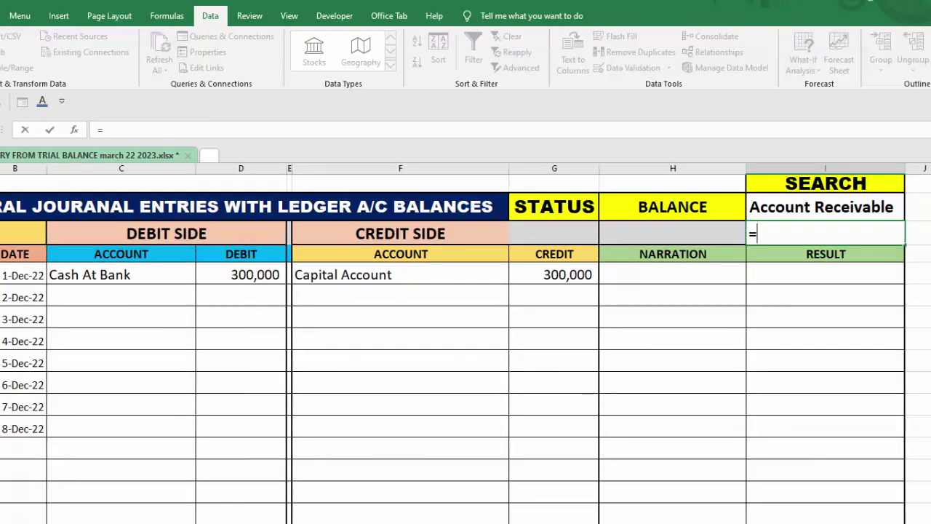
pyautogui.write('VL')
pyautogui.press('BackSpace')
pyautogui.write('VL')
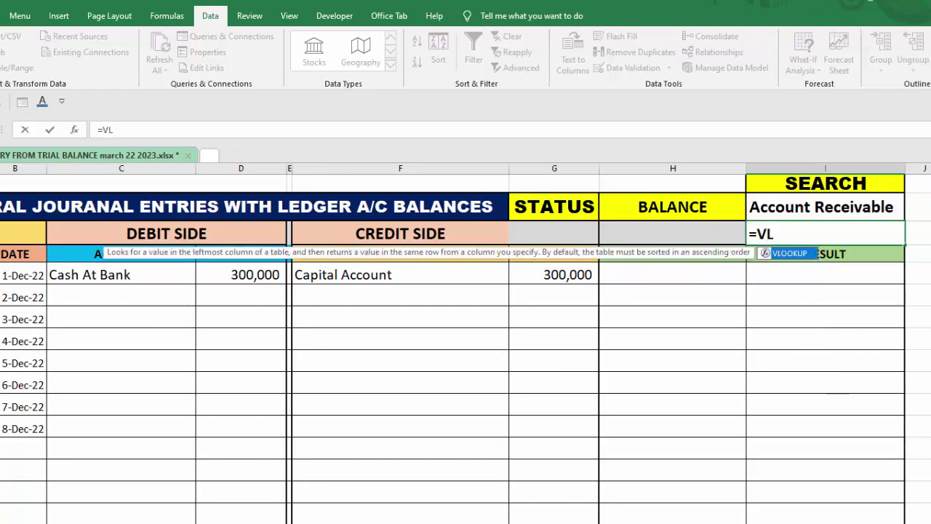
pyautogui.doubleClick(793, 254)
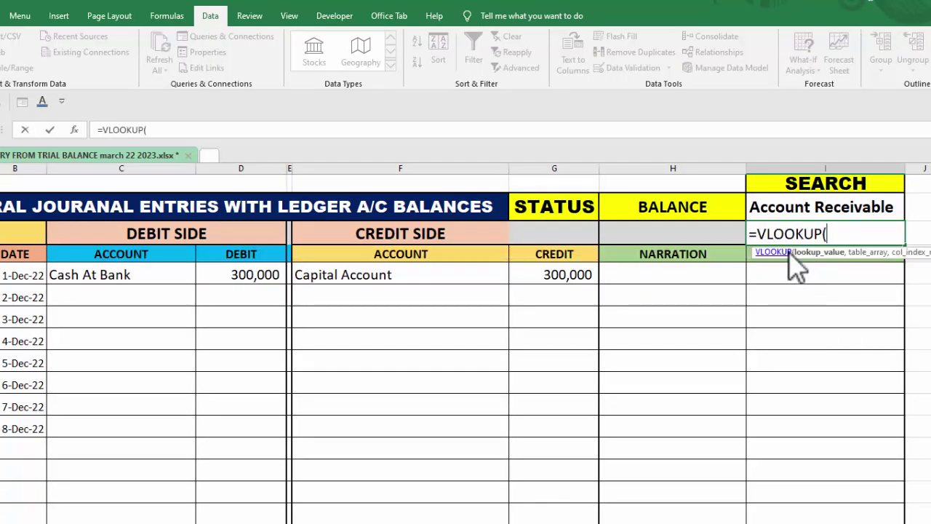
pyautogui.click(826, 207)
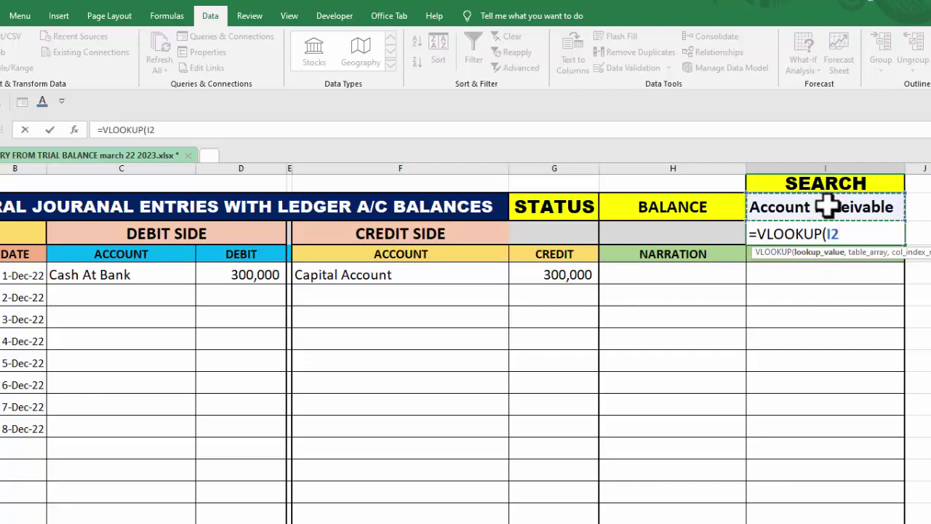
pyautogui.press('F4')
pyautogui.write('$I$2,')
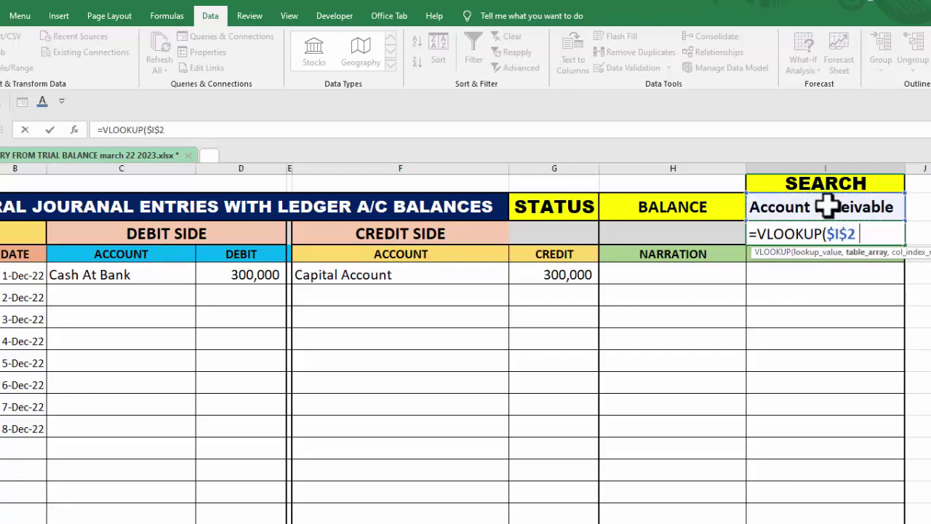
# Complete it with table 'TRIAL BALANCE'!$B$3:$F$37, column 5 and FALSE for exact match
pyautogui.hotkey('ctrl', 'pageup')
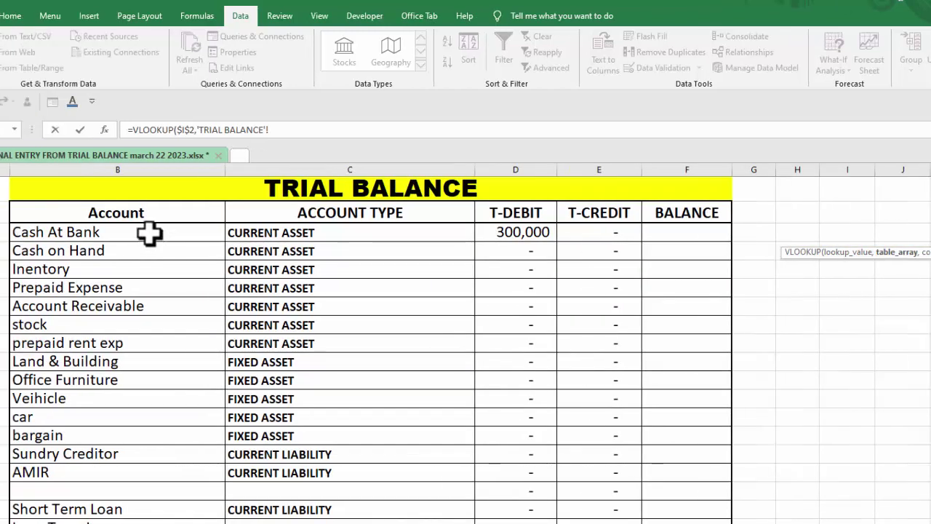
pyautogui.moveTo(149, 233); pyautogui.dragTo(109, 517)
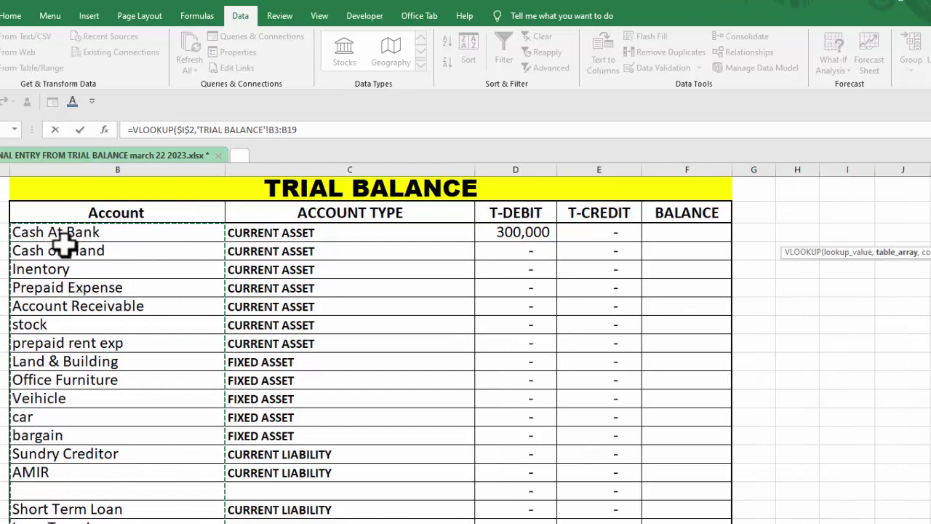
pyautogui.moveTo(59, 232); pyautogui.dragTo(671, 393)
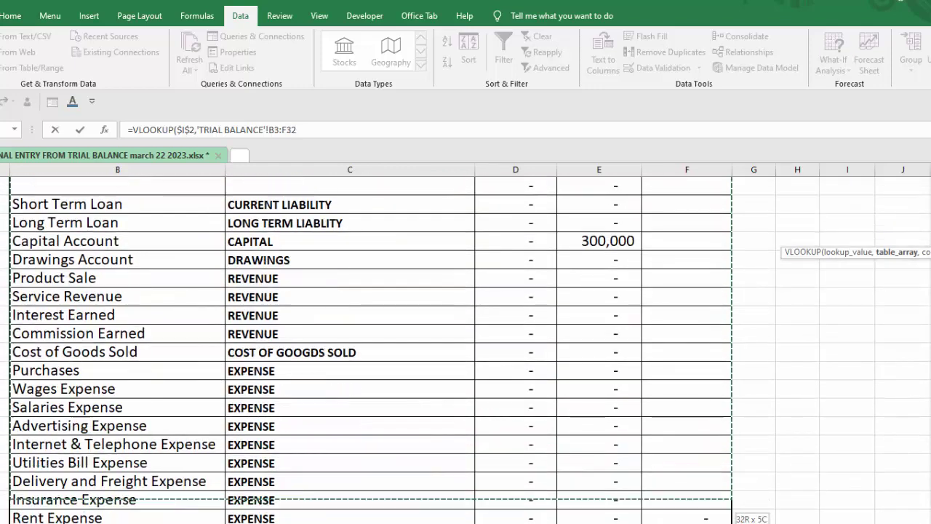
pyautogui.moveTo(671, 393)
pyautogui.mouseDown()
pyautogui.moveTo(698, 518)
pyautogui.moveTo(656, 486)
pyautogui.mouseUp()
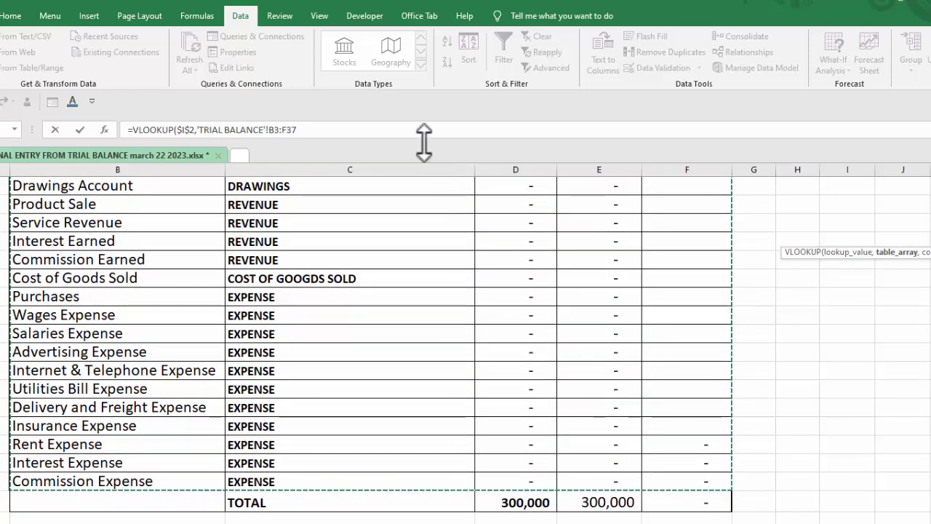
pyautogui.press('F4')
pyautogui.write('$F$37,')
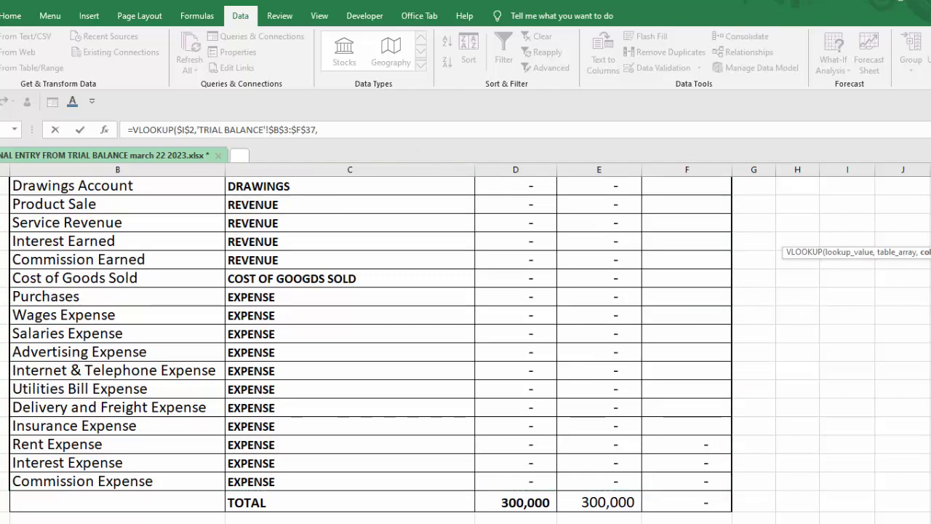
pyautogui.scroll(7, 465, 349)
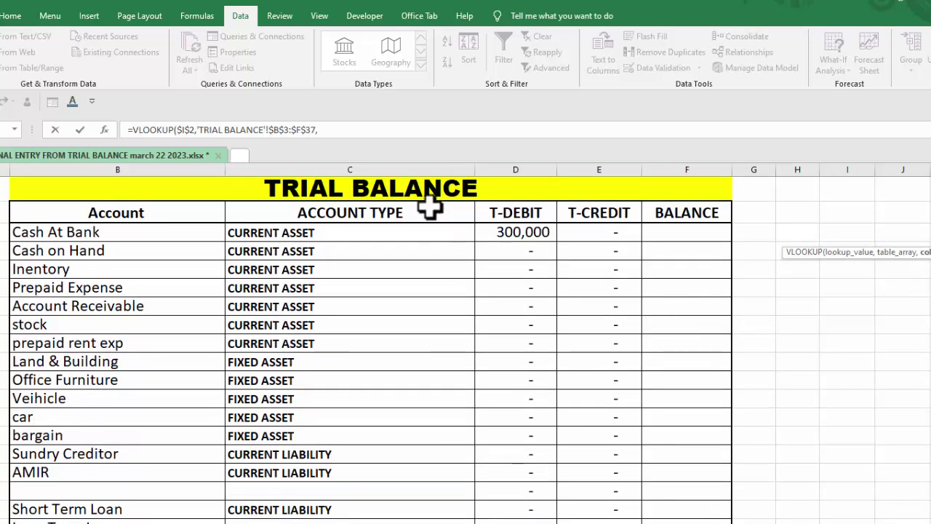
pyautogui.click(375, 131)
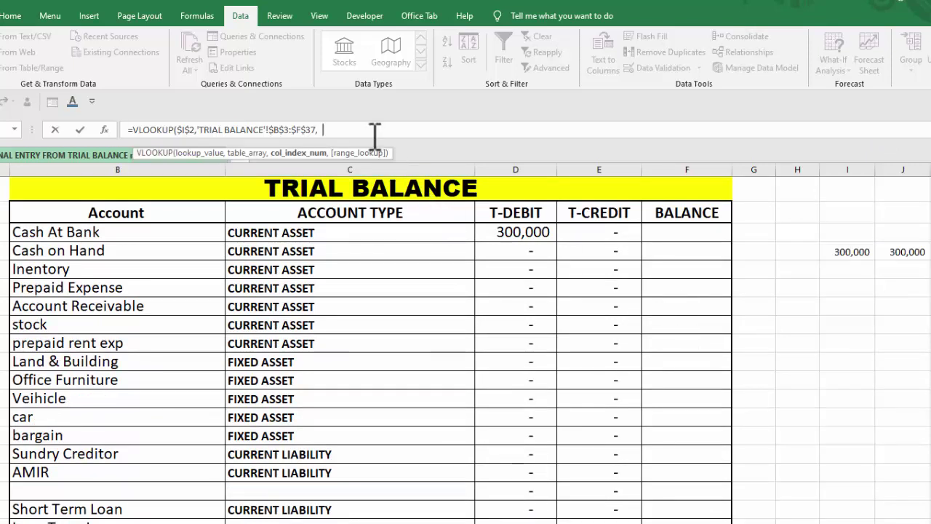
pyautogui.write('5,')
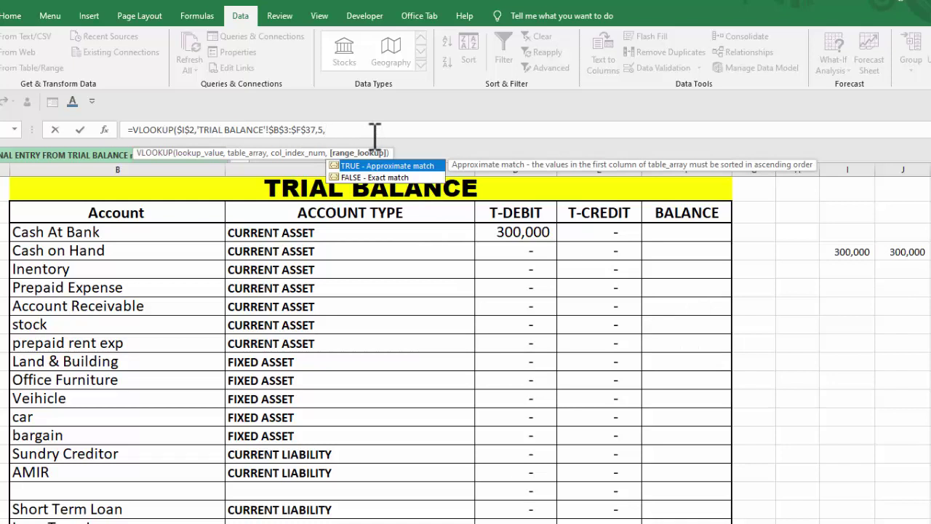
pyautogui.write('FALSE')
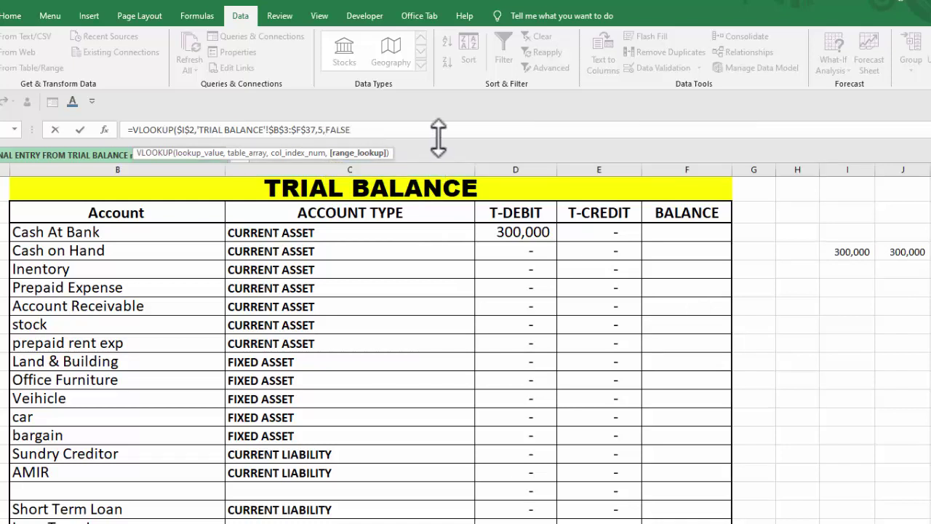
pyautogui.write(')')
pyautogui.press('Return')
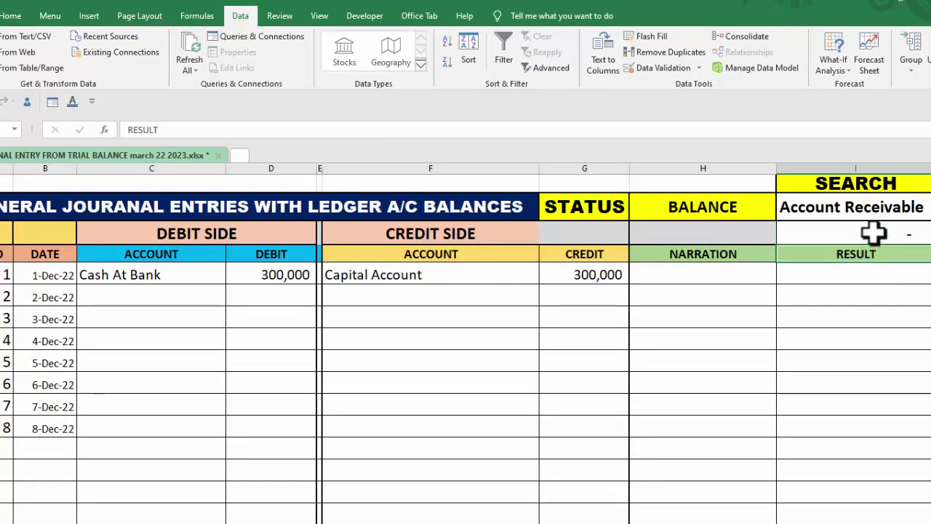
# Choose Cash At Bank in the I2 search dropdown, then select F3 on the TRIAL BALANCE sheet
pyautogui.click(872, 206)
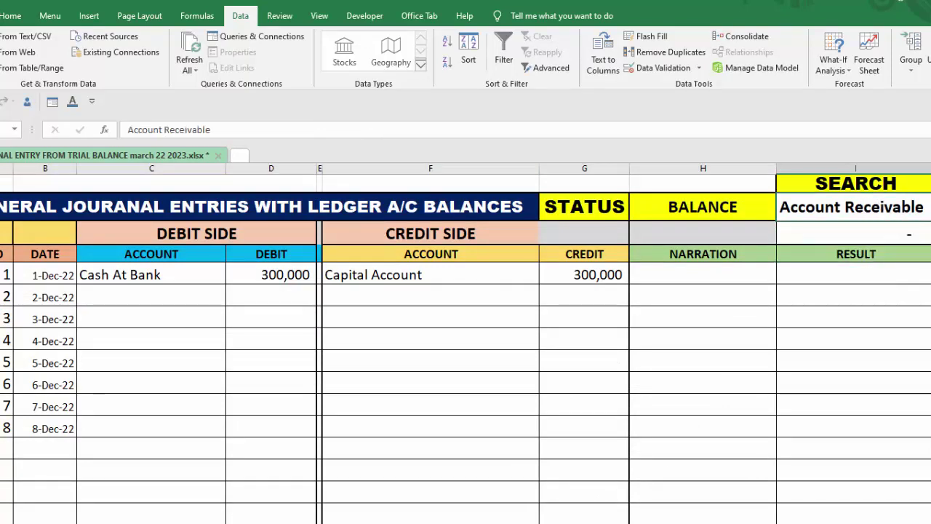
pyautogui.click(884, 206)
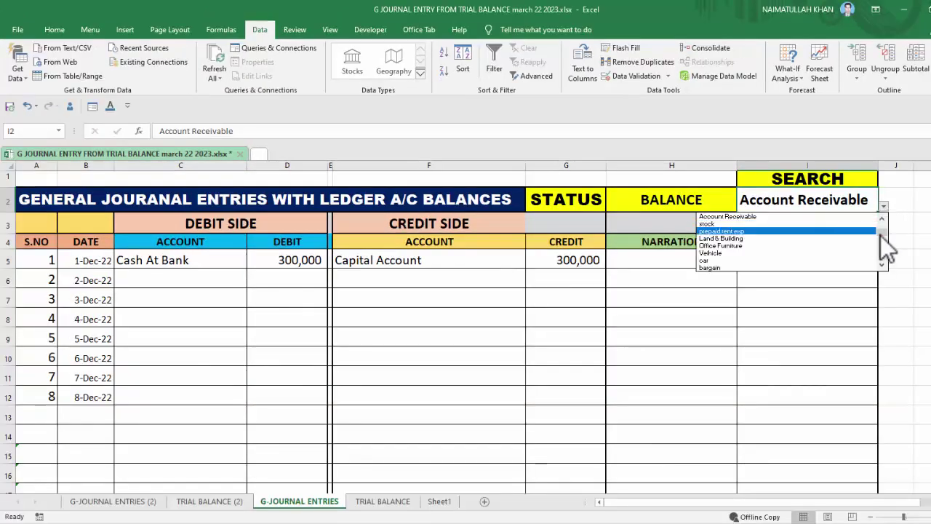
pyautogui.scroll(3, 882, 233)
pyautogui.click(768, 215)
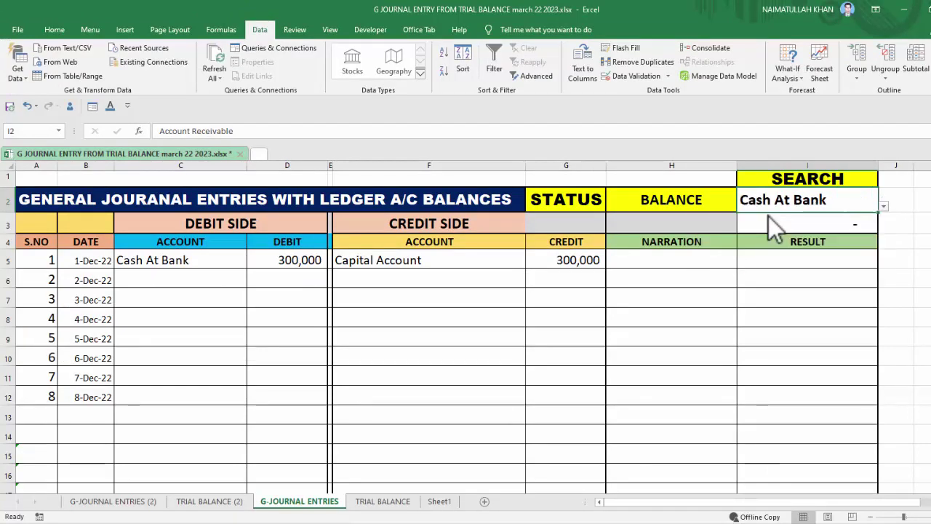
pyautogui.click(382, 502)
pyautogui.click(651, 225)
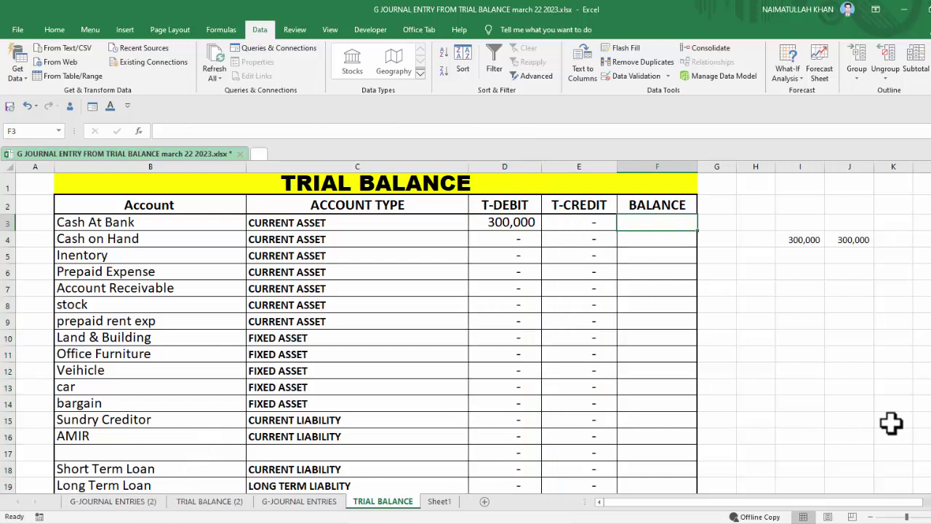
# Start an IF(OR()) in F3 testing whether C3 is CAPITAL, REVENUE or LIABLITY
pyautogui.write('=IF')
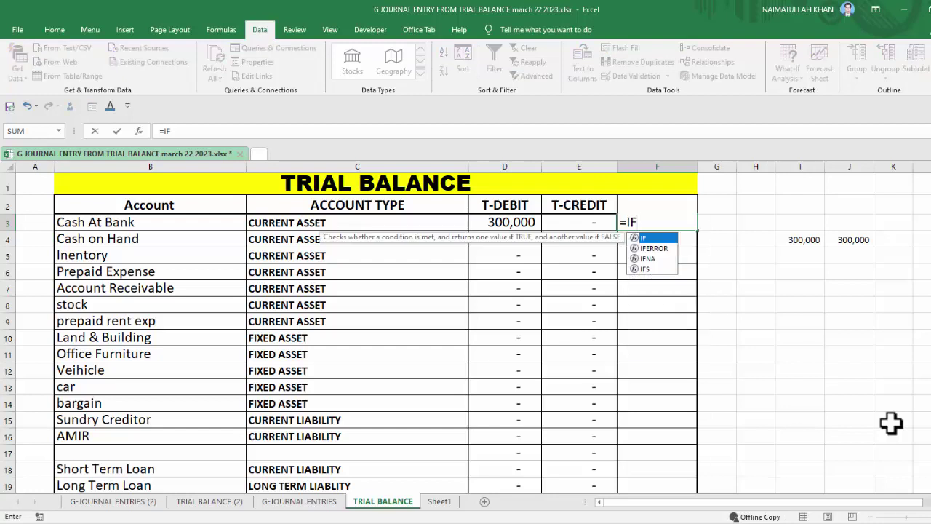
pyautogui.write('(')
pyautogui.click(360, 227)
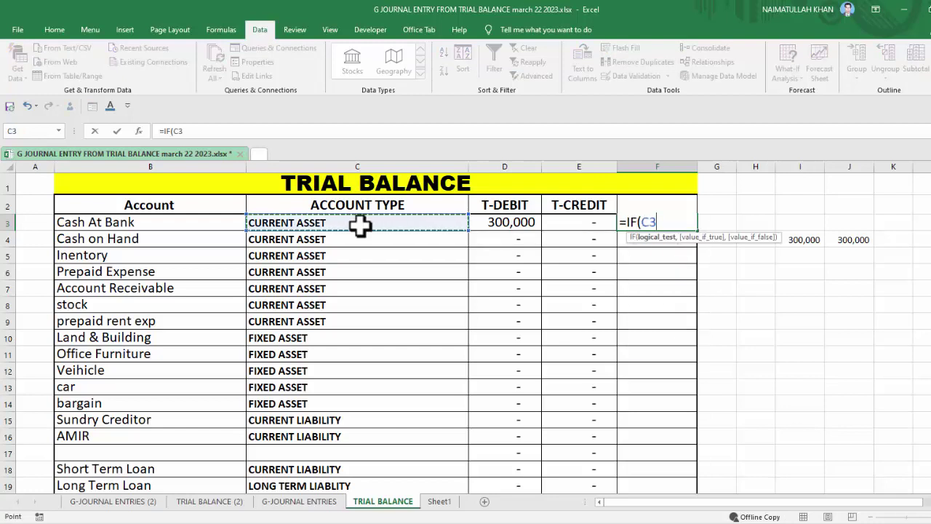
pyautogui.write('="CAPITAL')
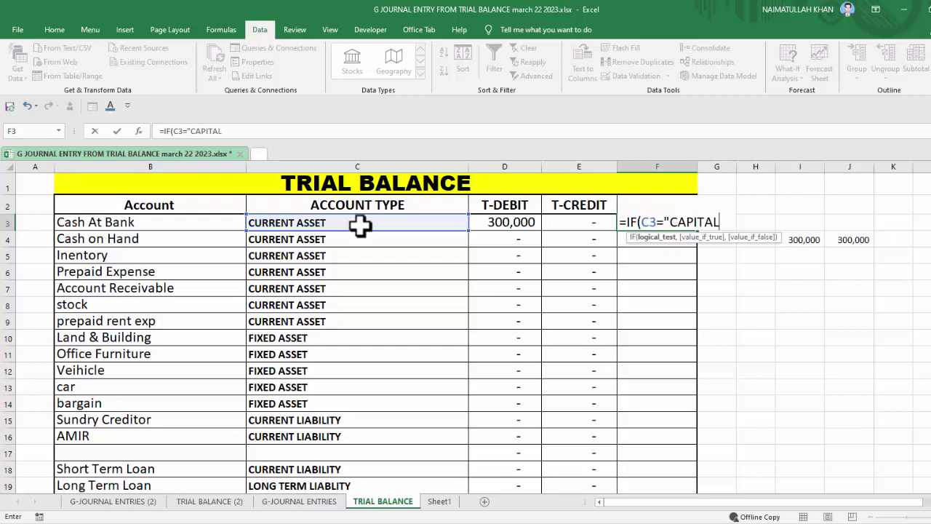
pyautogui.write('"')
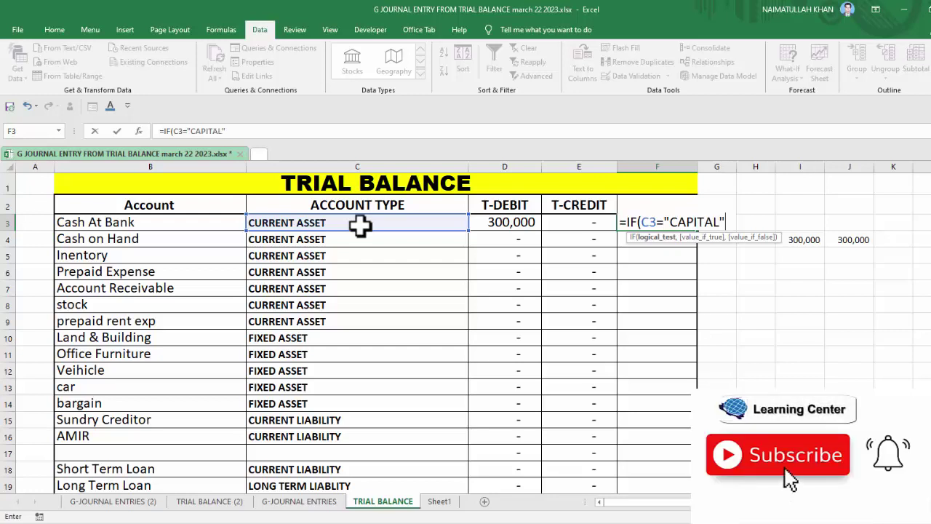
pyautogui.write(',')
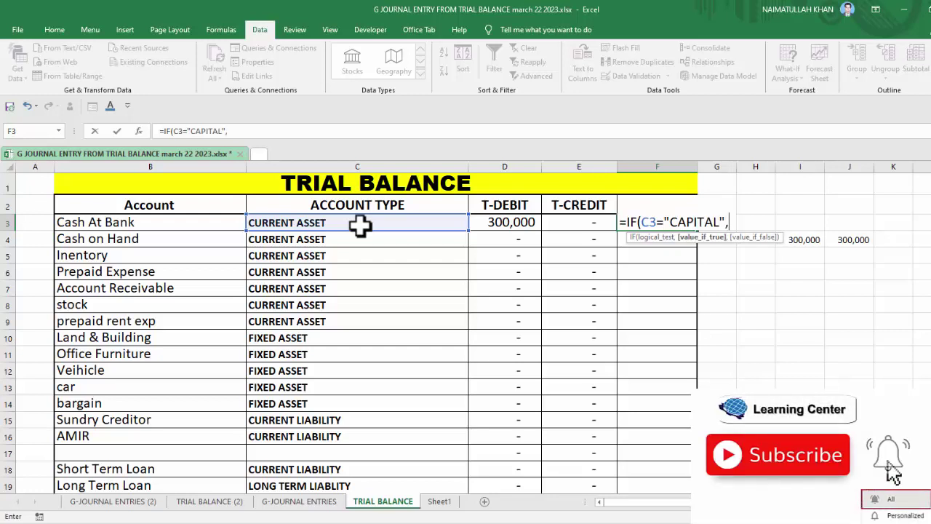
pyautogui.write('C="RERV')
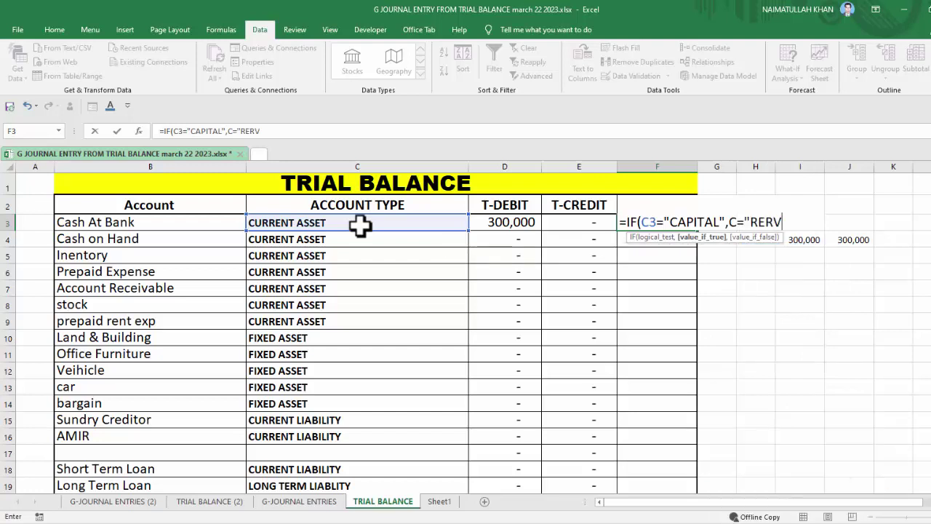
pyautogui.write('E')
pyautogui.press('BackSpace')
pyautogui.press('BackSpace')
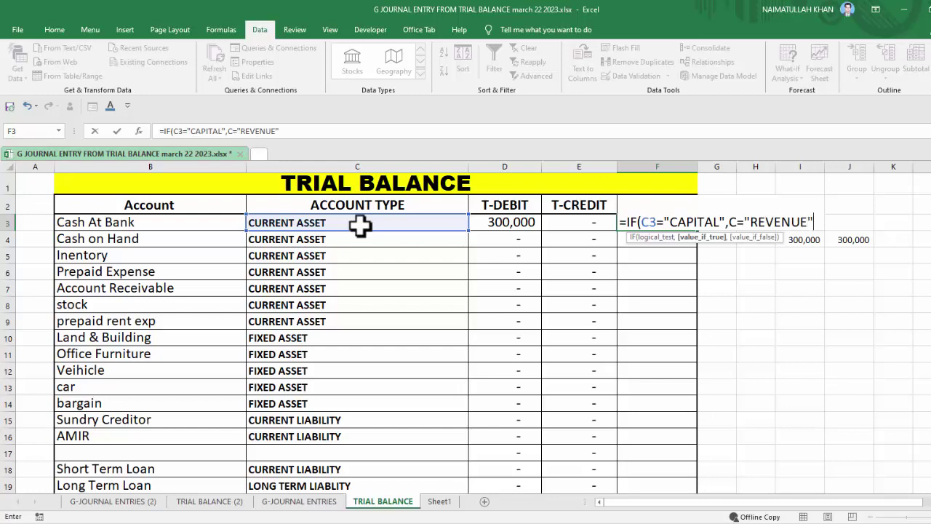
pyautogui.write(',C=')
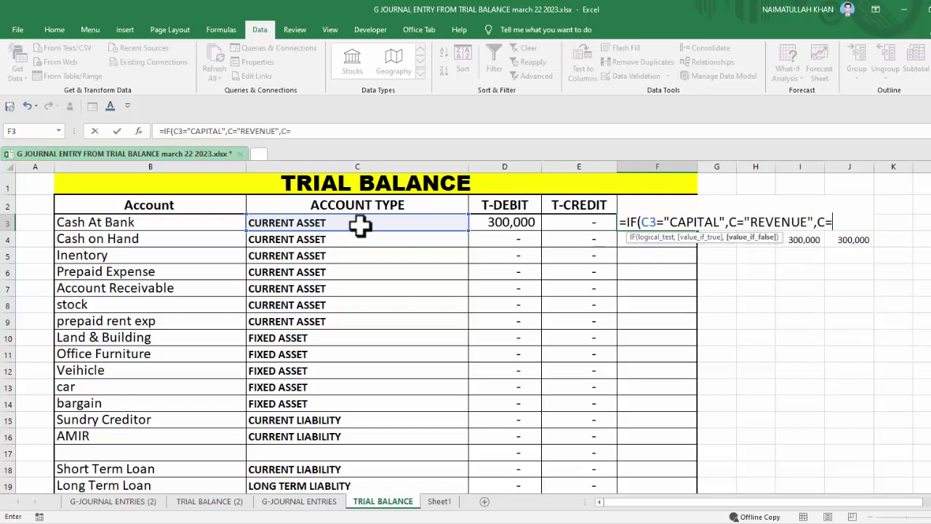
pyautogui.write('"LIABLITY",')
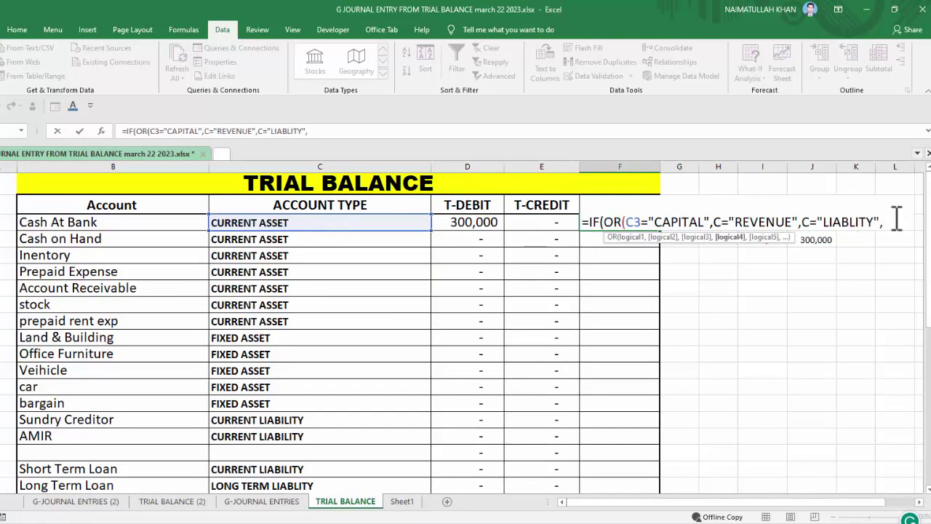
# Return E3-D3 when true and D3-E3 otherwise, then fill it down the BALANCE column
pyautogui.click(553, 224)
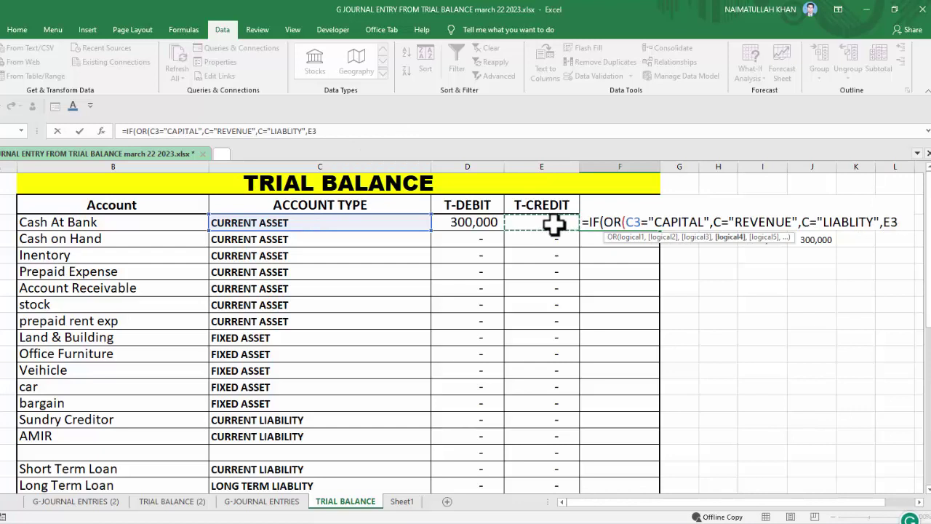
pyautogui.click(461, 221)
pyautogui.write(',')
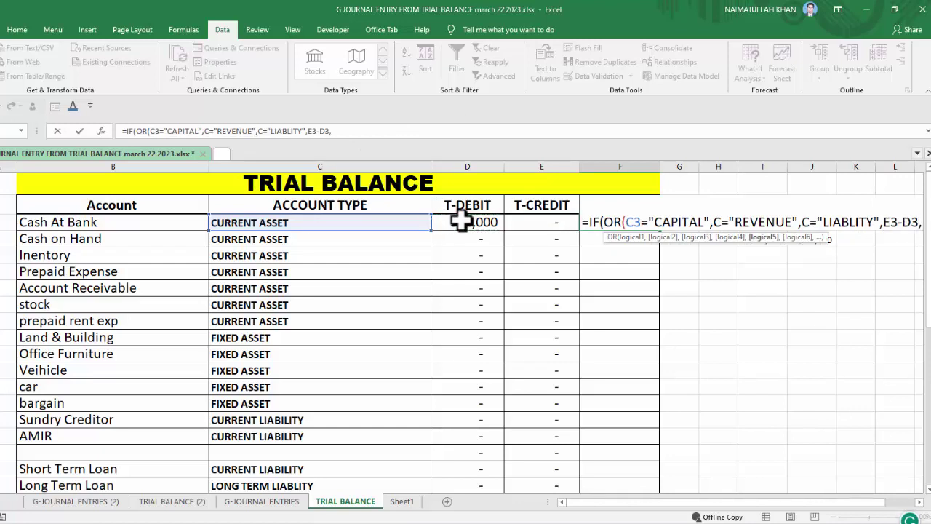
pyautogui.click(472, 222)
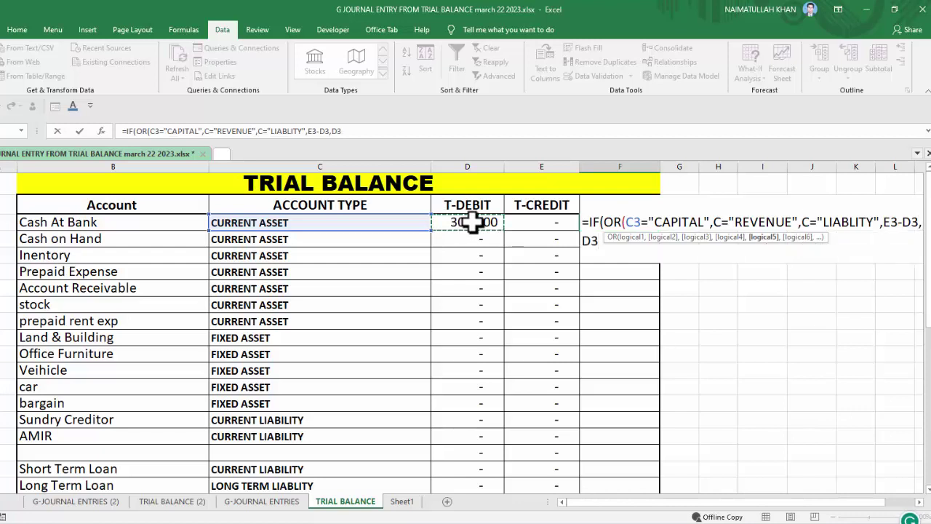
pyautogui.write('-')
pyautogui.click(534, 227)
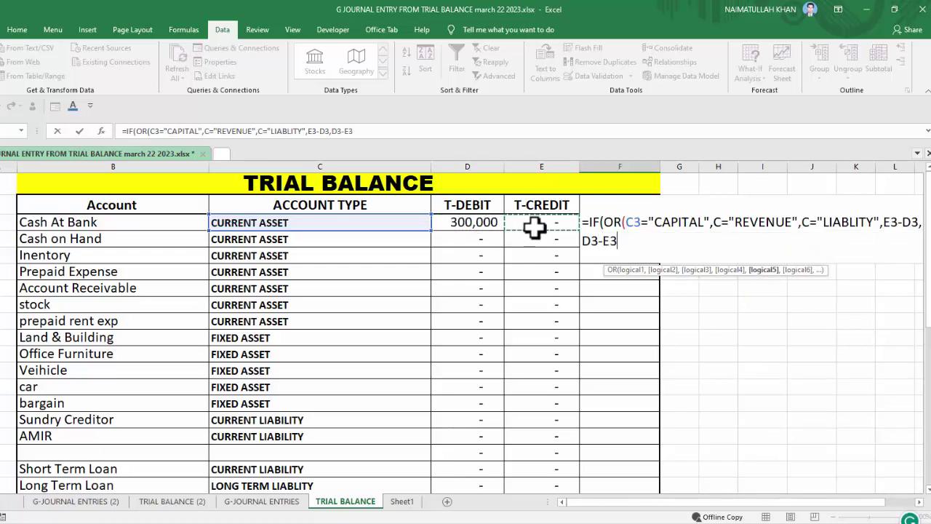
pyautogui.write(')')
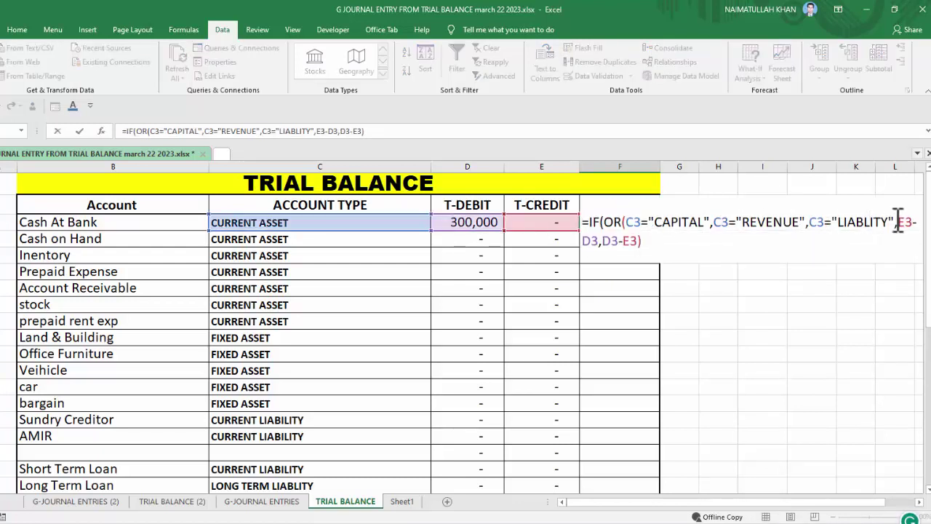
pyautogui.write(')')
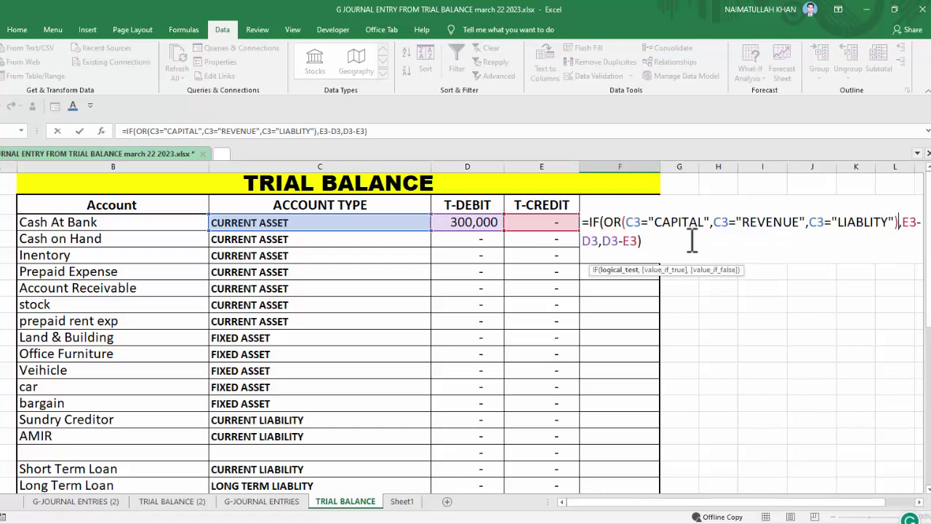
pyautogui.click(692, 241)
pyautogui.press('Return')
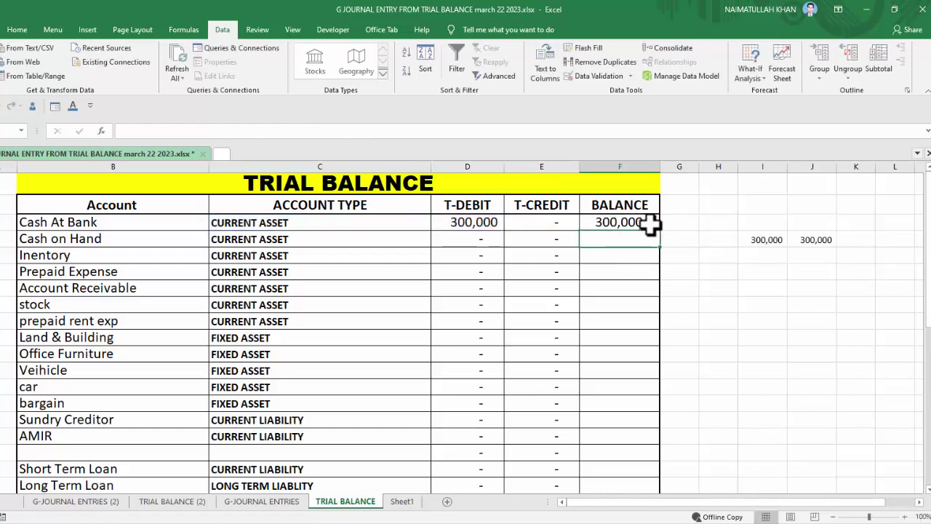
pyautogui.click(651, 222)
pyautogui.doubleClick(660, 230)
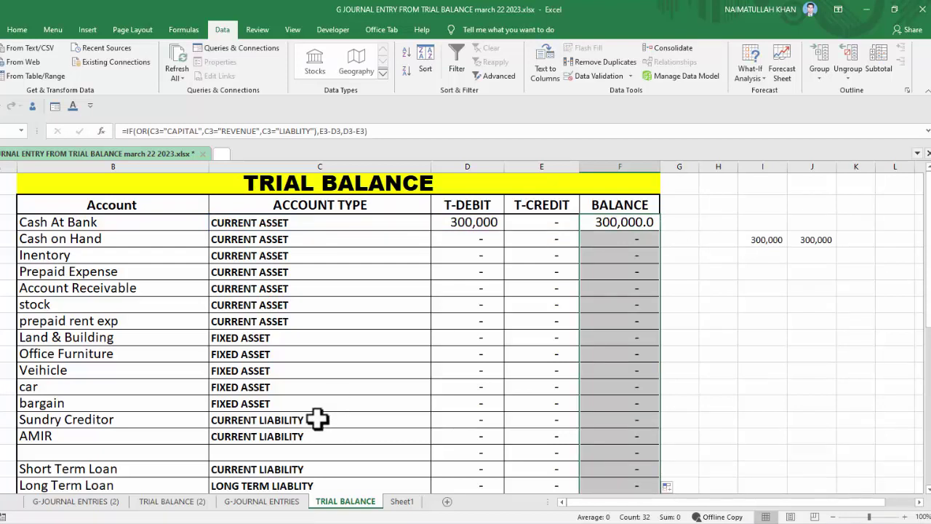
# Pick Capital Account in the journal's I2 search dropdown, then select RESULT cell I5
pyautogui.click(251, 501)
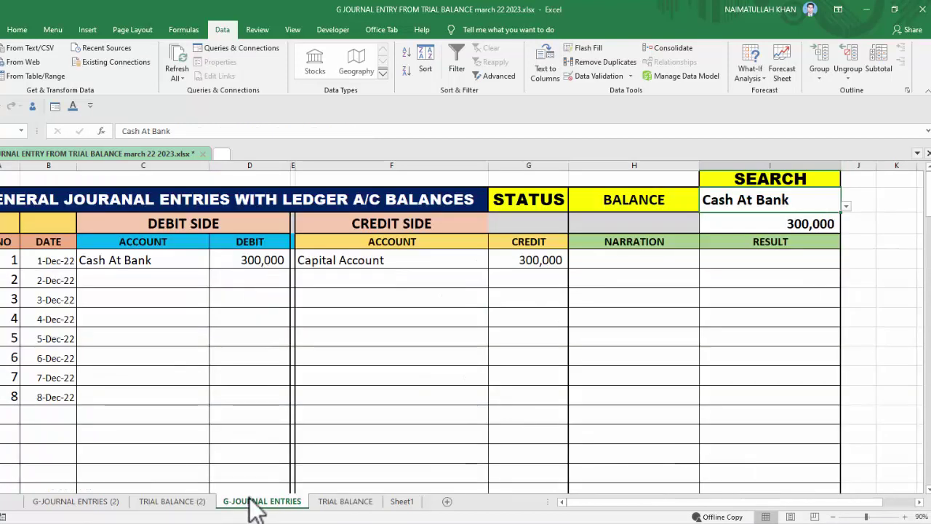
pyautogui.click(782, 222)
pyautogui.click(724, 201)
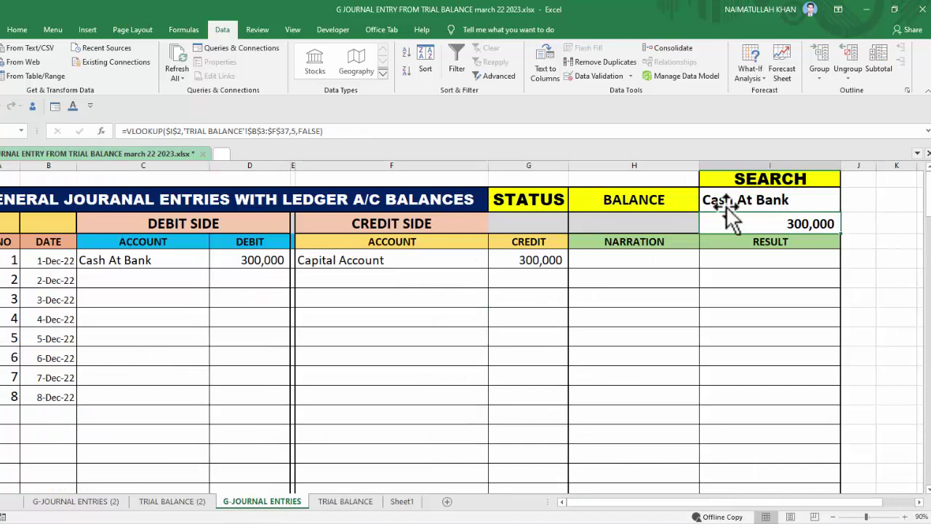
pyautogui.click(845, 206)
pyautogui.moveTo(844, 235); pyautogui.dragTo(847, 251)
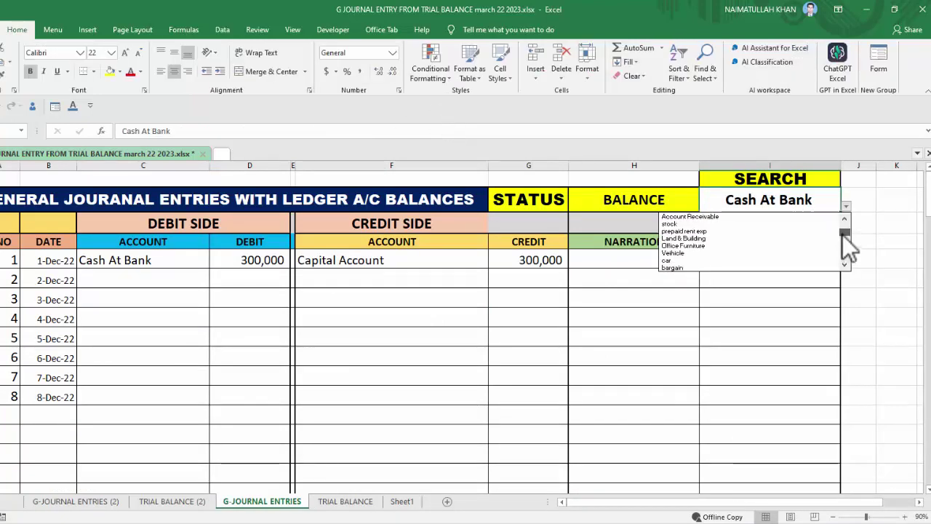
pyautogui.hotkey('ctrl', 'pagedown')
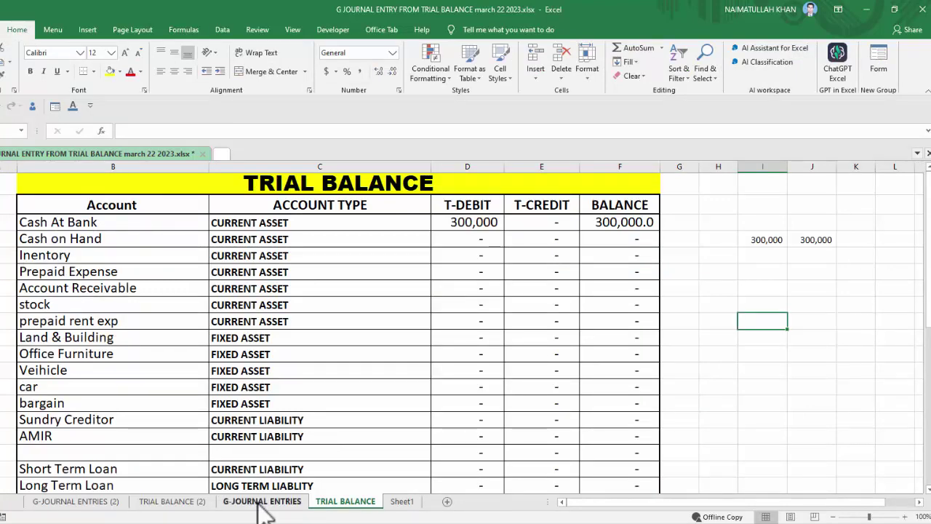
pyautogui.click(262, 501)
pyautogui.click(760, 261)
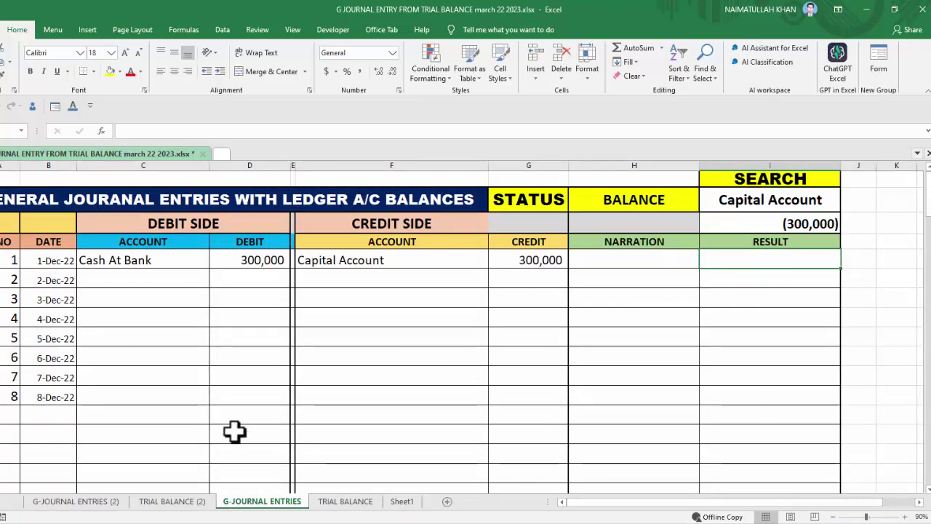
# Write an IF(OR()) in I5 that returns I2 when it equals C5 or F5
pyautogui.click(174, 502)
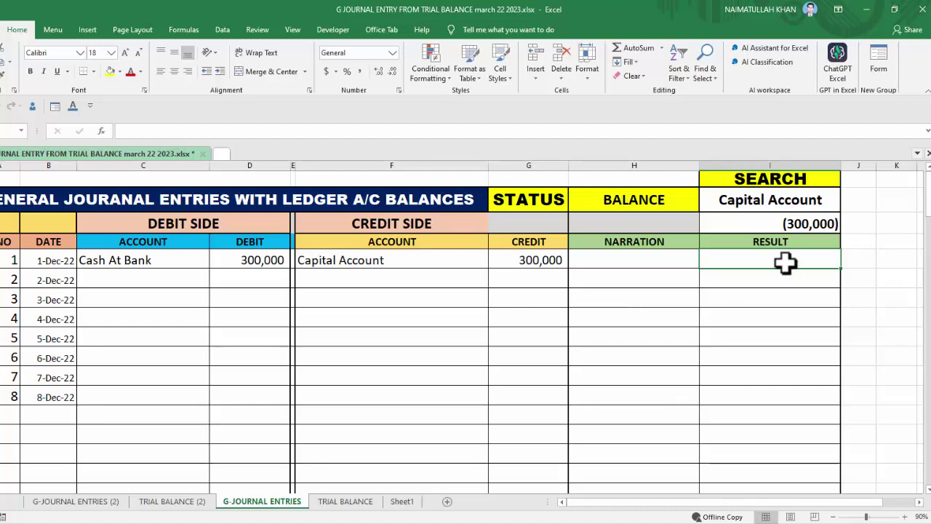
pyautogui.write('=')
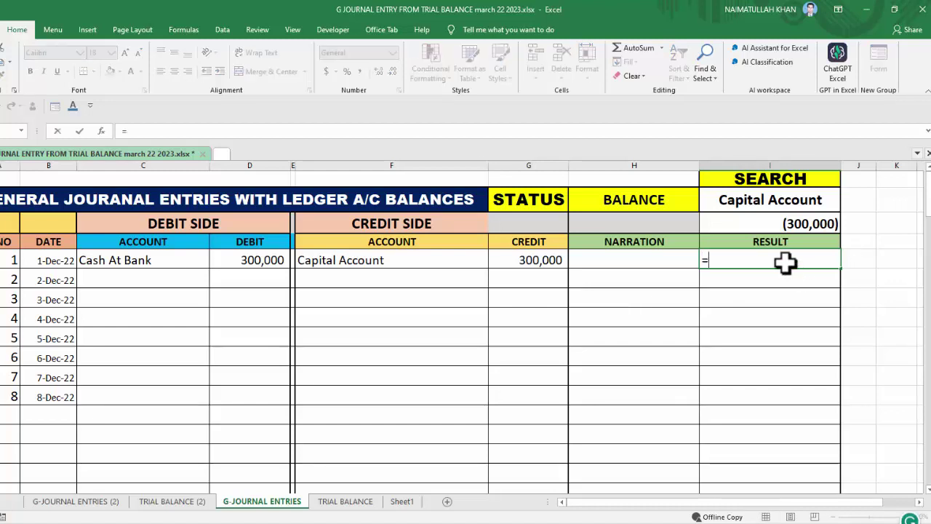
pyautogui.write('IF(OR')
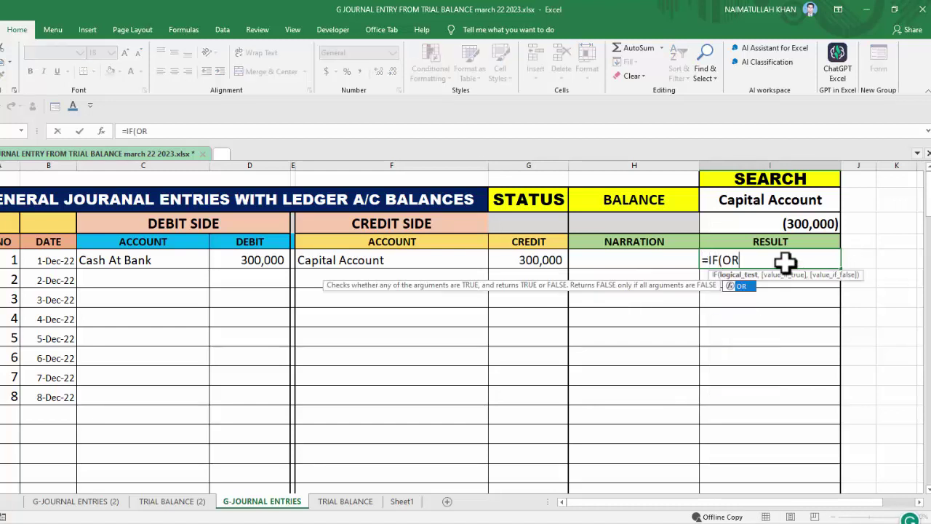
pyautogui.write('(')
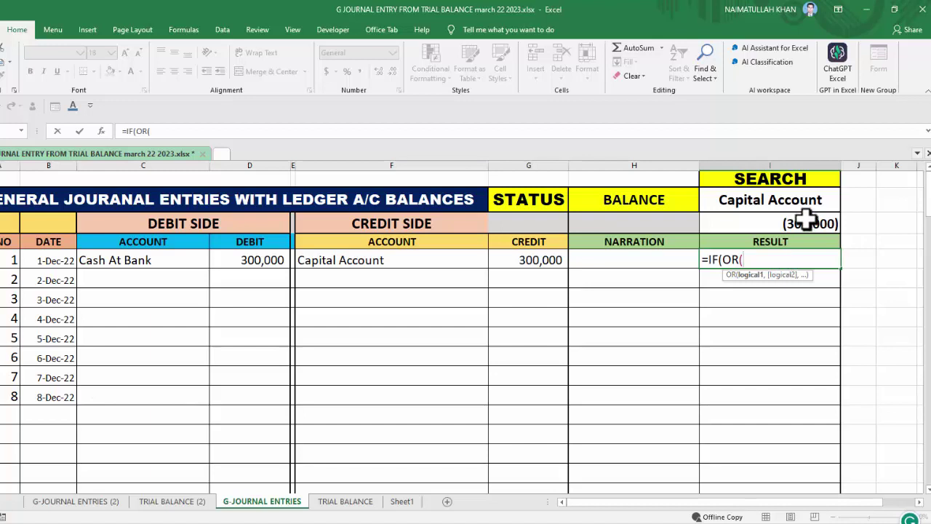
pyautogui.click(777, 203)
pyautogui.write('=')
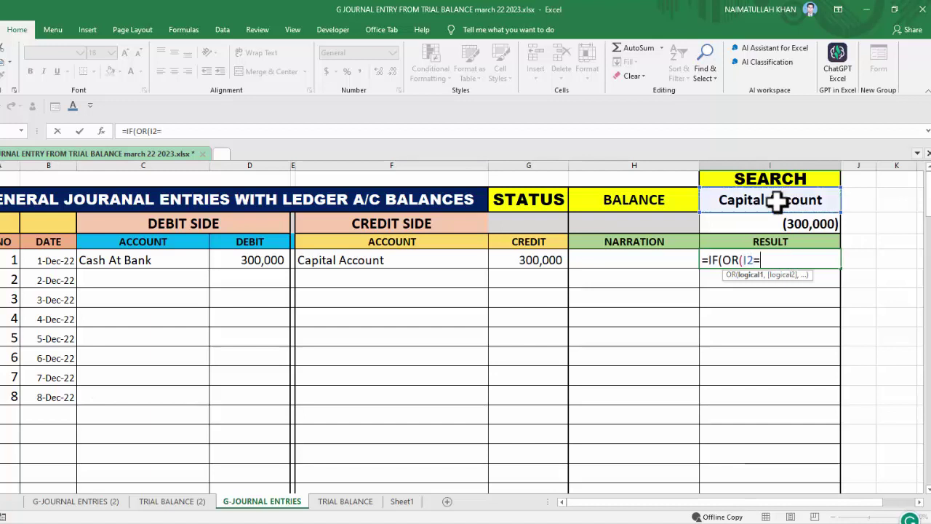
pyautogui.click(183, 260)
pyautogui.write(',')
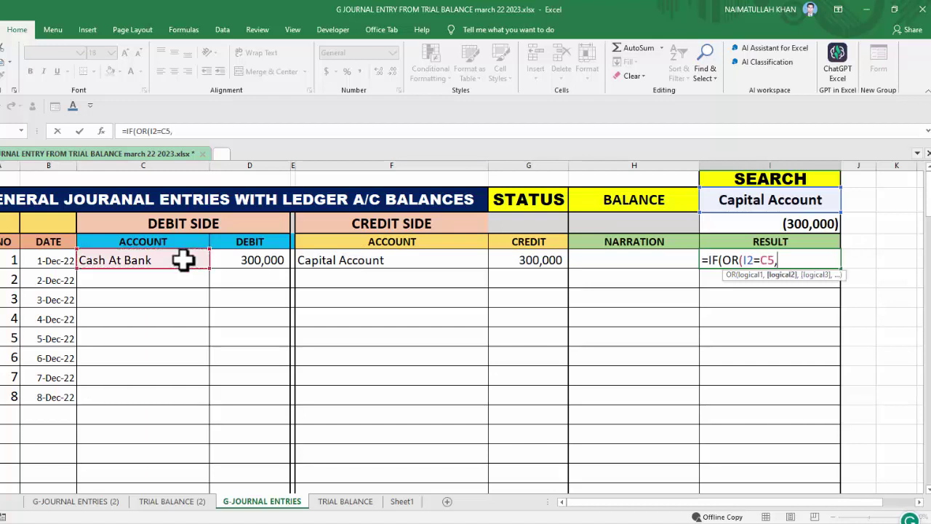
pyautogui.click(754, 203)
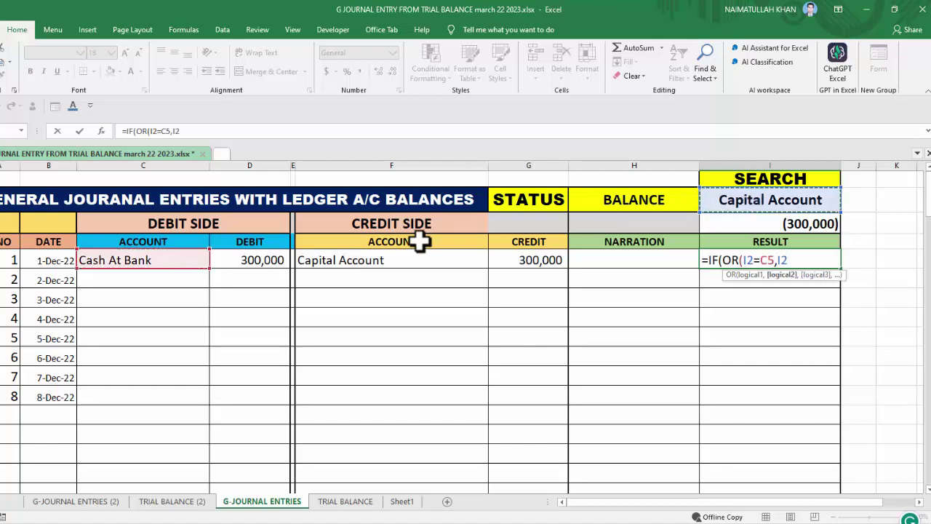
pyautogui.click(396, 259)
pyautogui.press('BackSpace')
pyautogui.press('BackSpace')
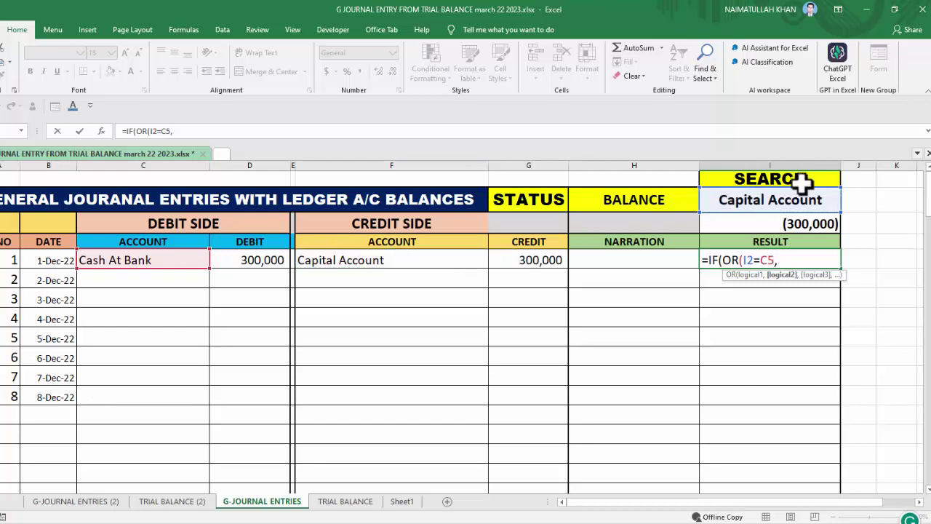
pyautogui.click(790, 196)
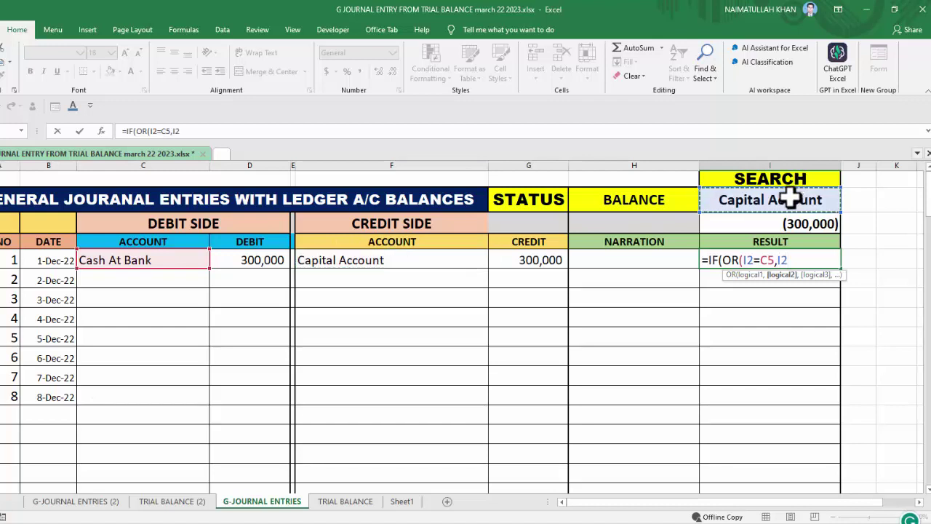
pyautogui.click(386, 256)
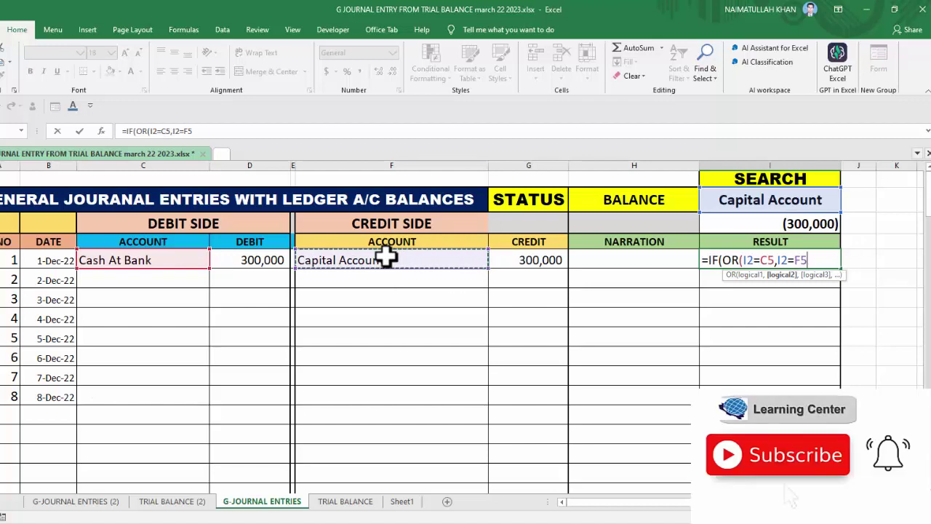
pyautogui.write(')')
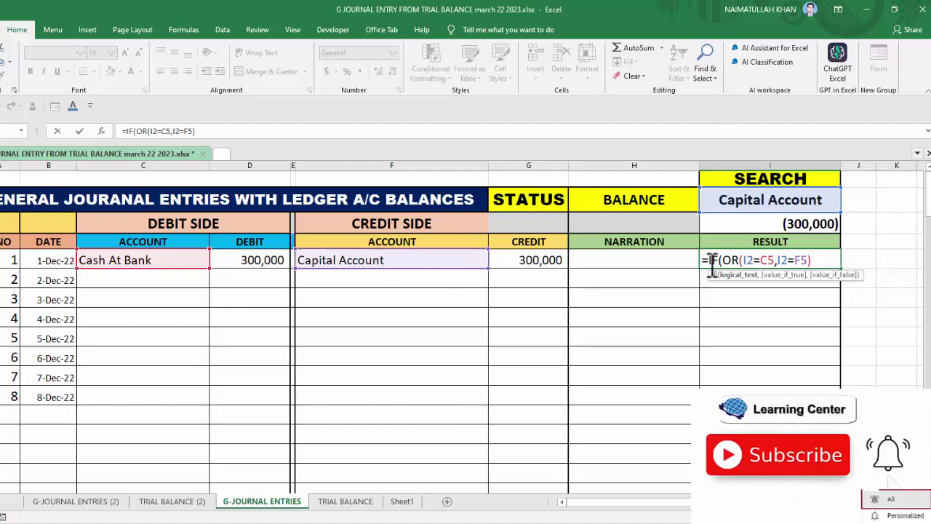
pyautogui.write(',')
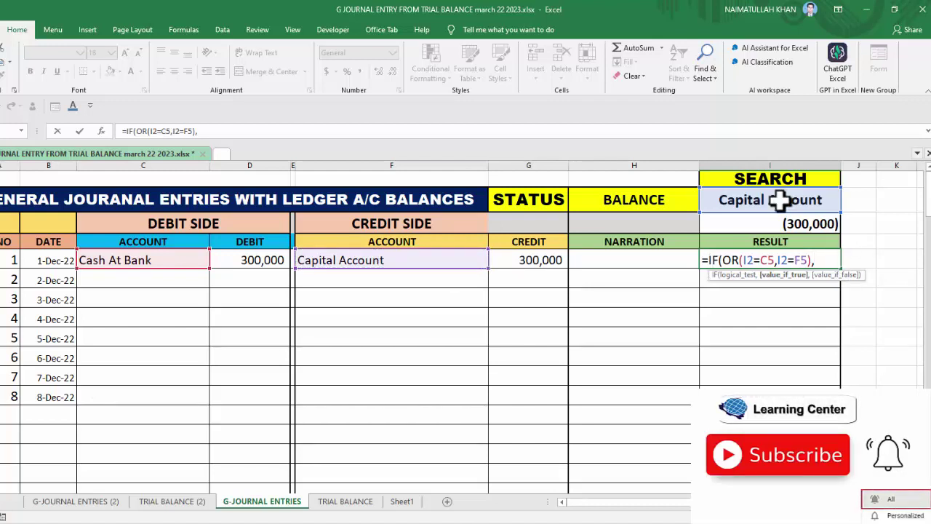
pyautogui.click(780, 199)
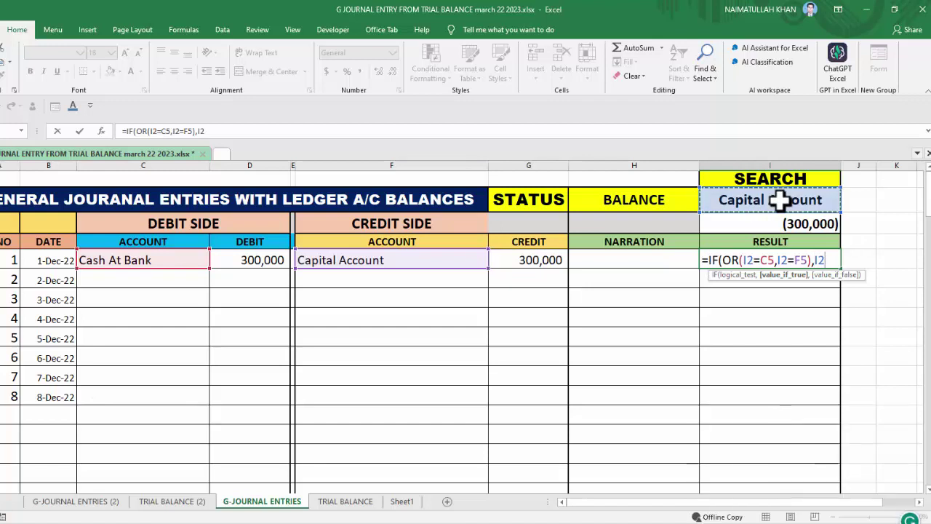
# Lock the search reference as $I$2 while keeping C5 and F5 relative
pyautogui.doubleClick(750, 259)
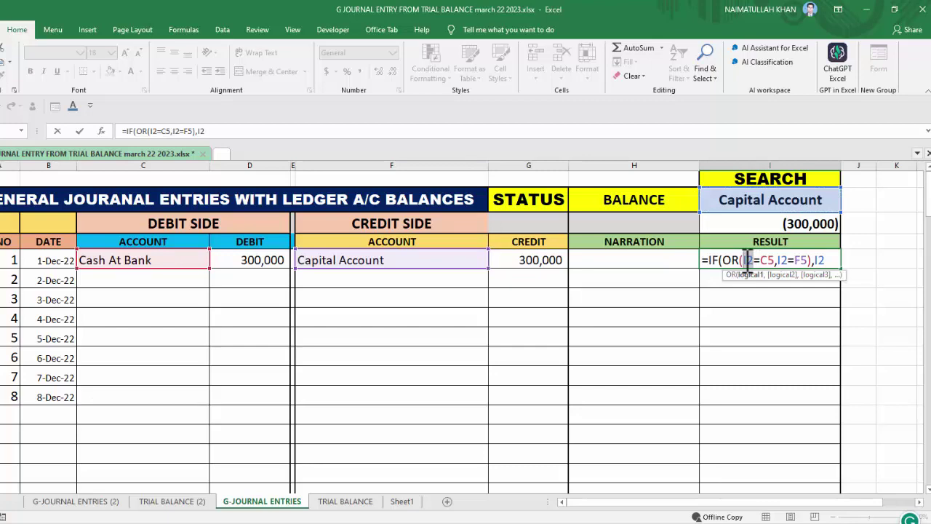
pyautogui.press('F4')
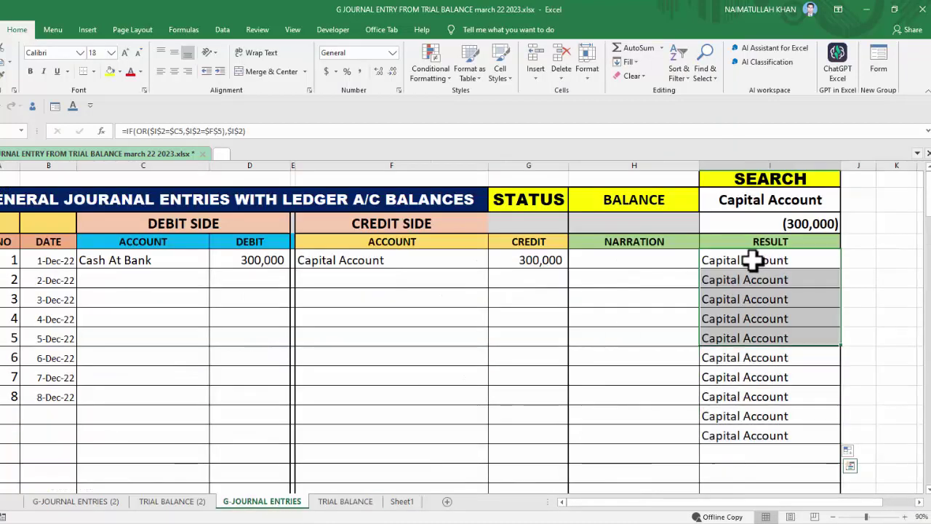
pyautogui.doubleClick(753, 259)
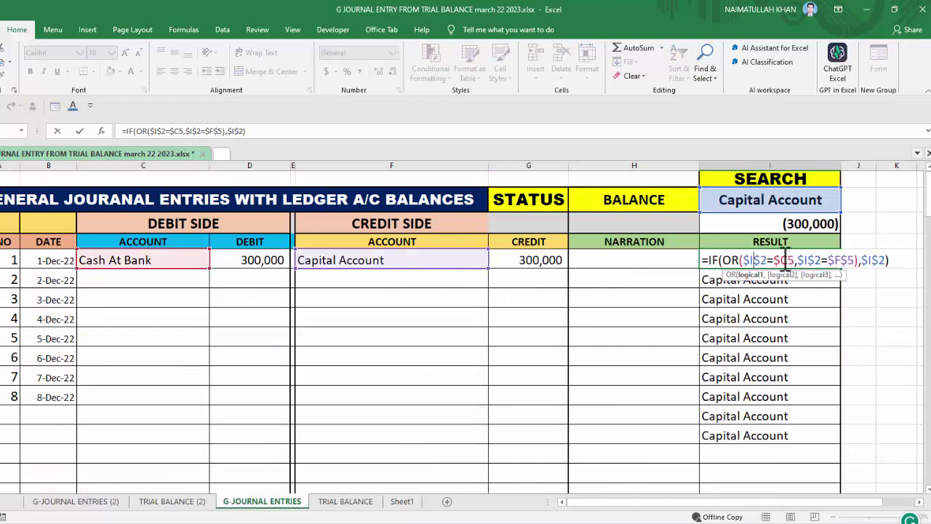
pyautogui.press('BackSpace')
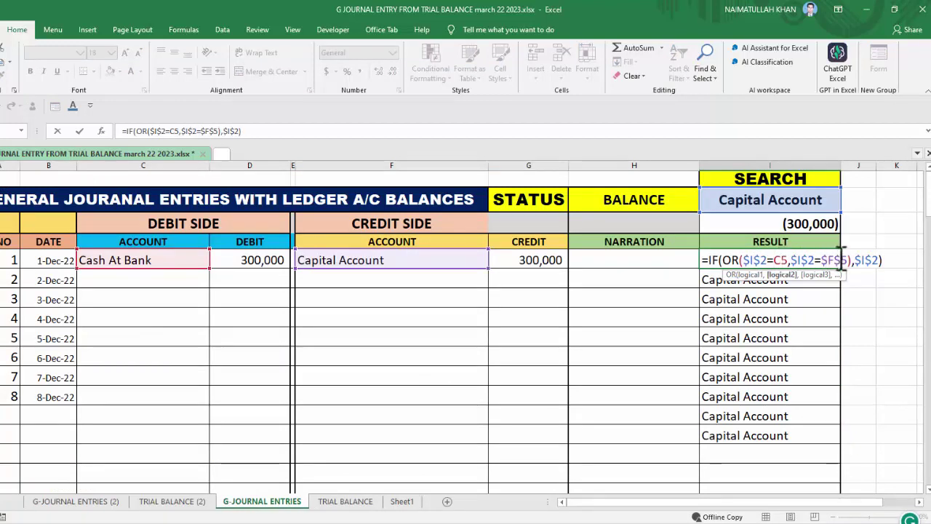
pyautogui.press('BackSpace')
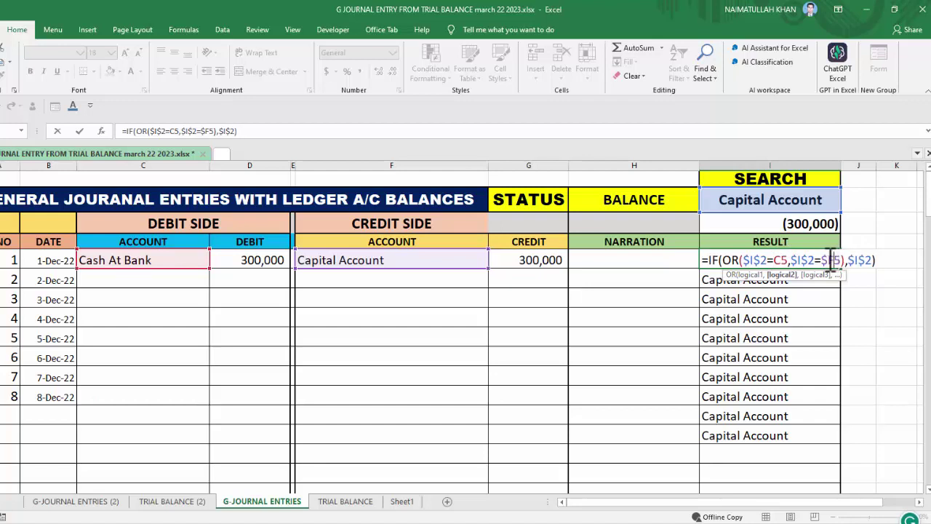
pyautogui.press('BackSpace')
pyautogui.press('Return')
# Add a blank "" fallback and fill the Result formula down to I14
pyautogui.click(824, 261)
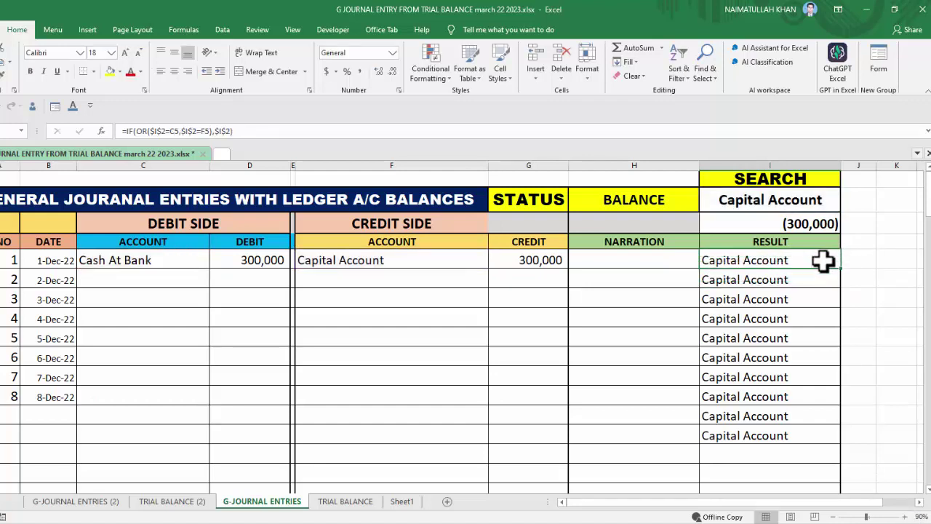
pyautogui.moveTo(846, 270); pyautogui.dragTo(827, 439)
pyautogui.doubleClick(867, 260)
pyautogui.write(',""')
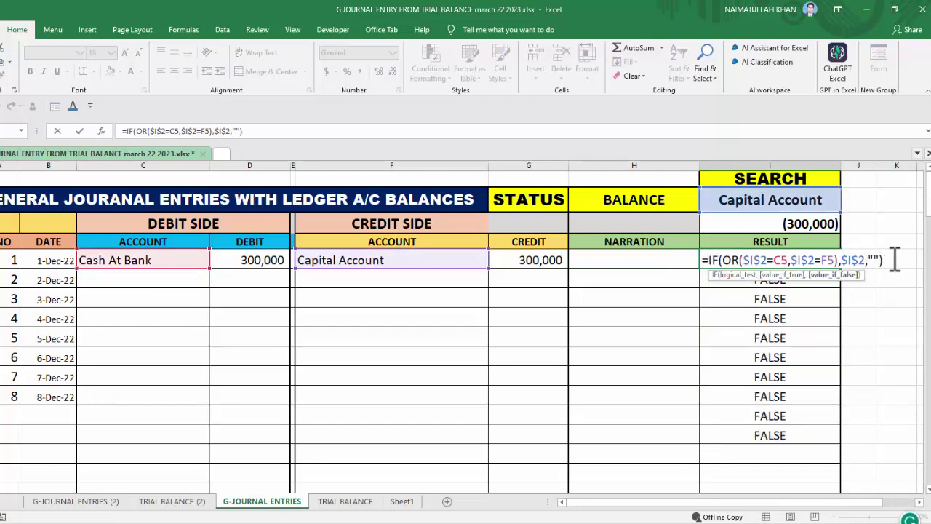
pyautogui.hotkey('ctrl', 'Return')
pyautogui.moveTo(840, 269); pyautogui.dragTo(836, 455)
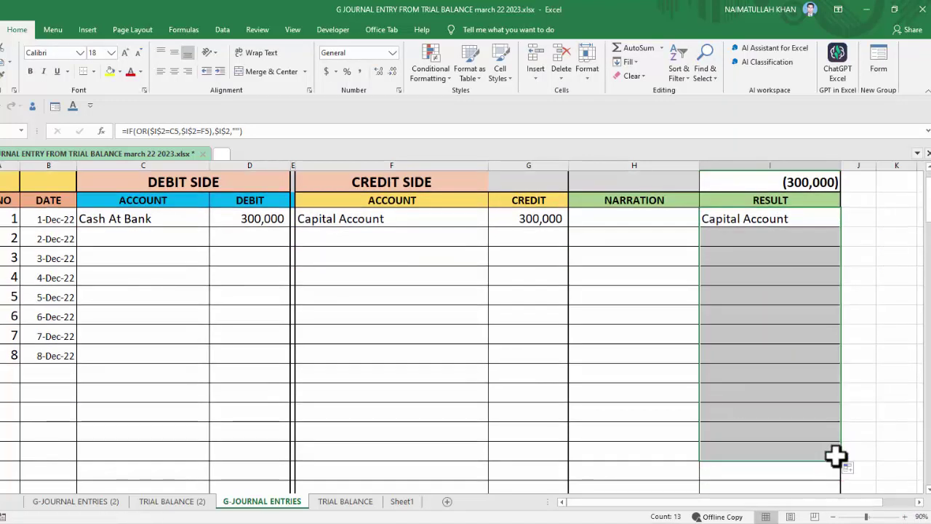
pyautogui.click(196, 280)
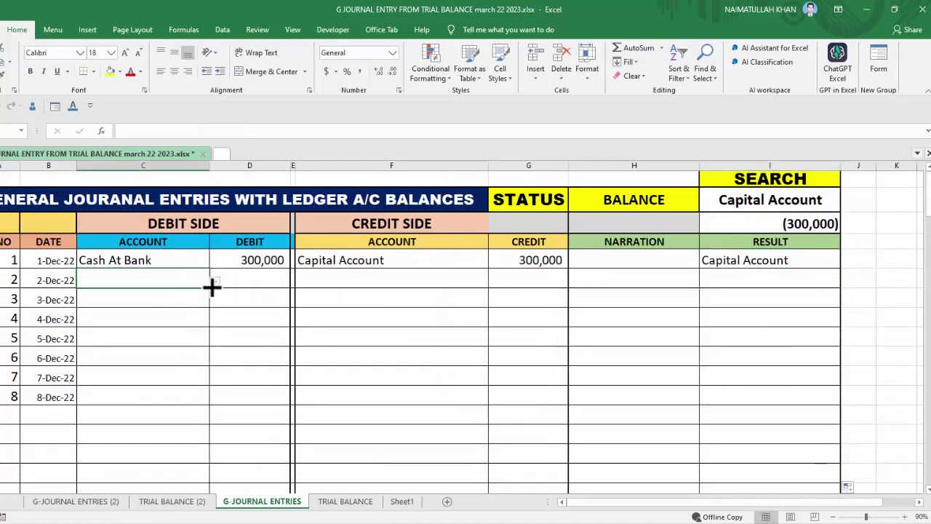
# Enter the 2-Dec-22 1,200 cash sale (Cash on Hand to Product Sale) and check TRIAL BALANCE totals
pyautogui.click(215, 283)
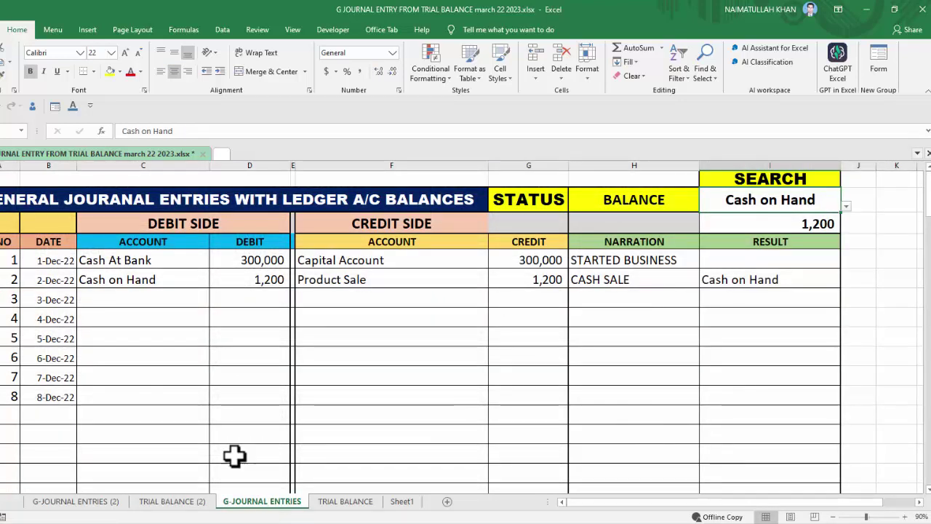
pyautogui.click(187, 298)
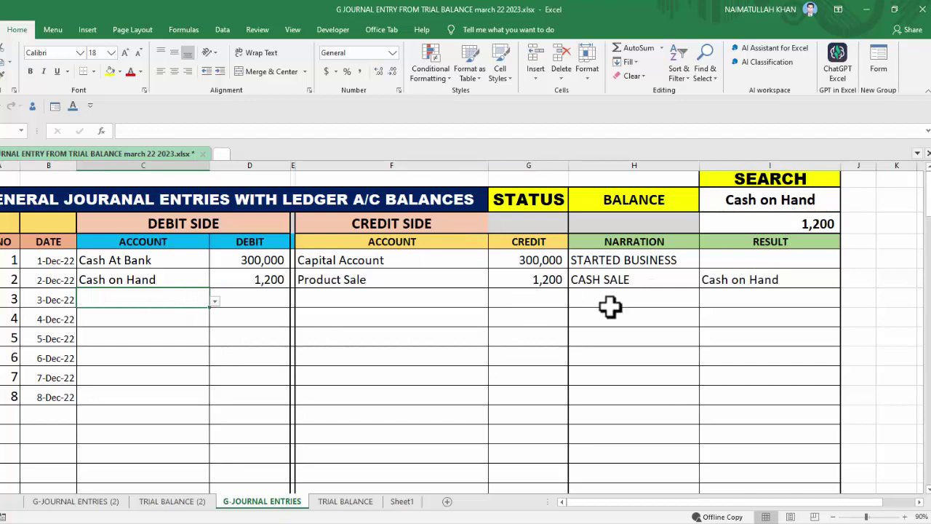
pyautogui.click(342, 501)
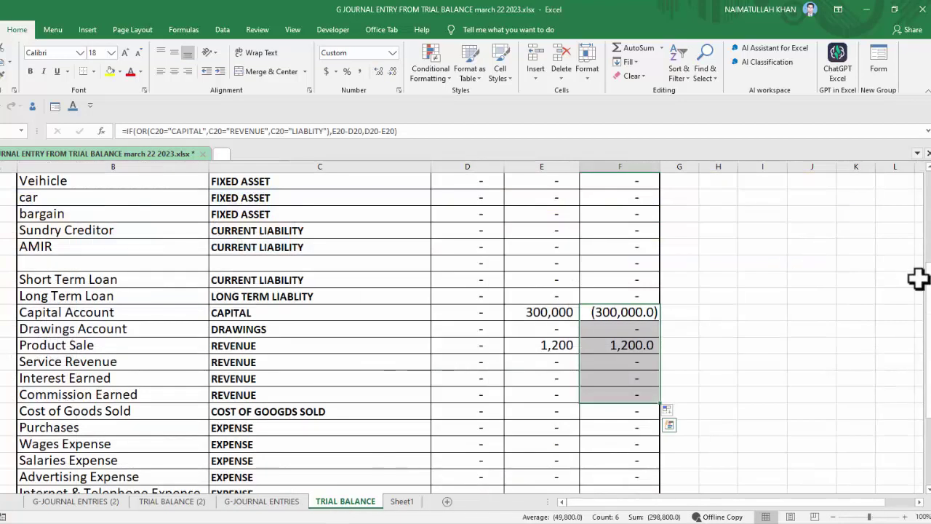
pyautogui.moveTo(928, 305); pyautogui.dragTo(915, 462)
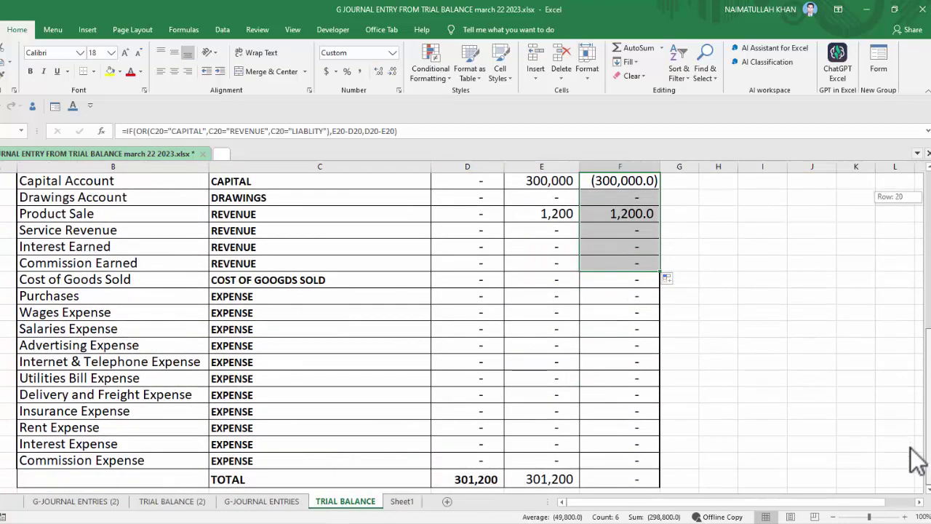
pyautogui.moveTo(926, 408); pyautogui.dragTo(927, 200)
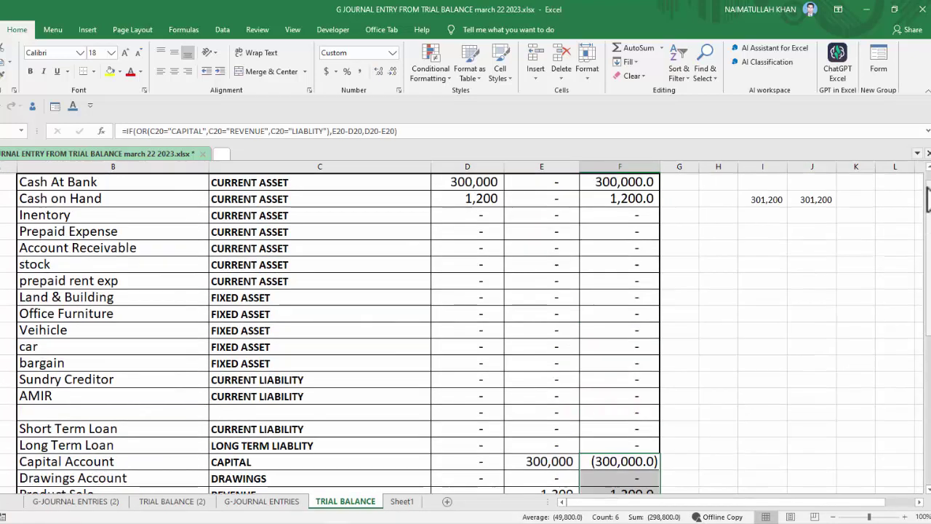